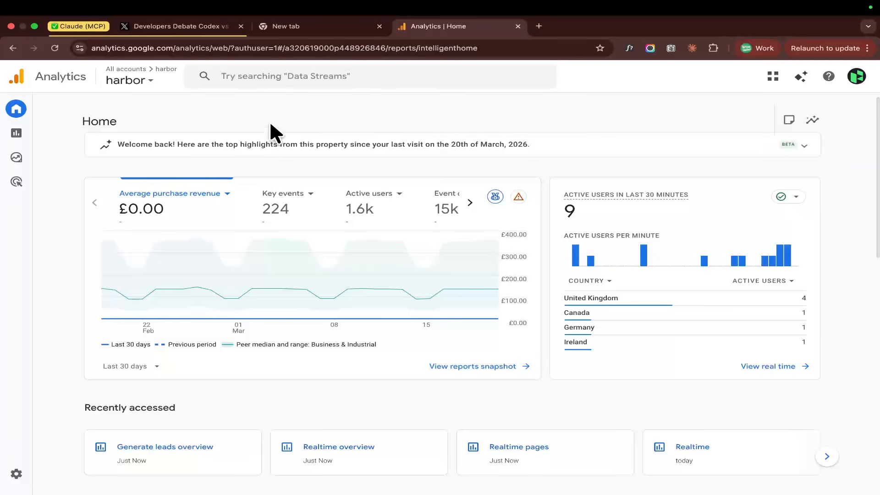
Look over the overview and suggested cards on the harbor property's Home page.
{"action": "scroll", "coordinate": [283, 164], "scroll_direction": "down", "scroll_amount": 5}
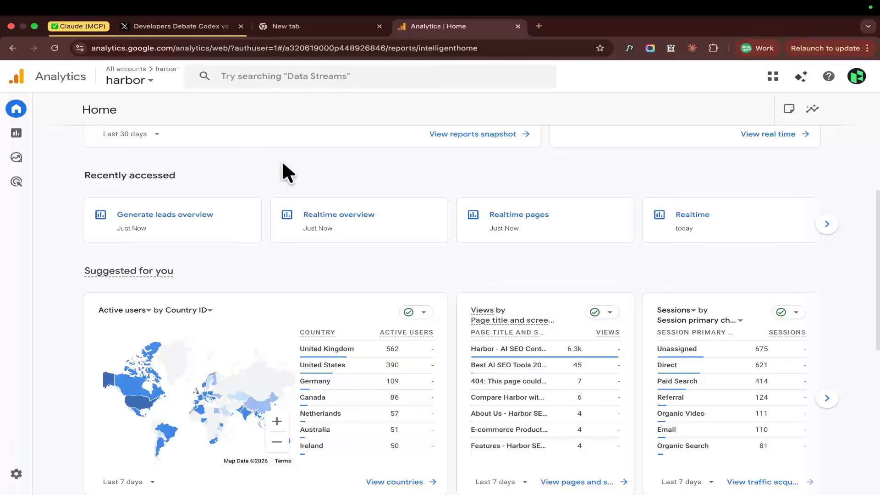
{"action": "scroll", "coordinate": [282, 164], "scroll_direction": "up", "scroll_amount": 5}
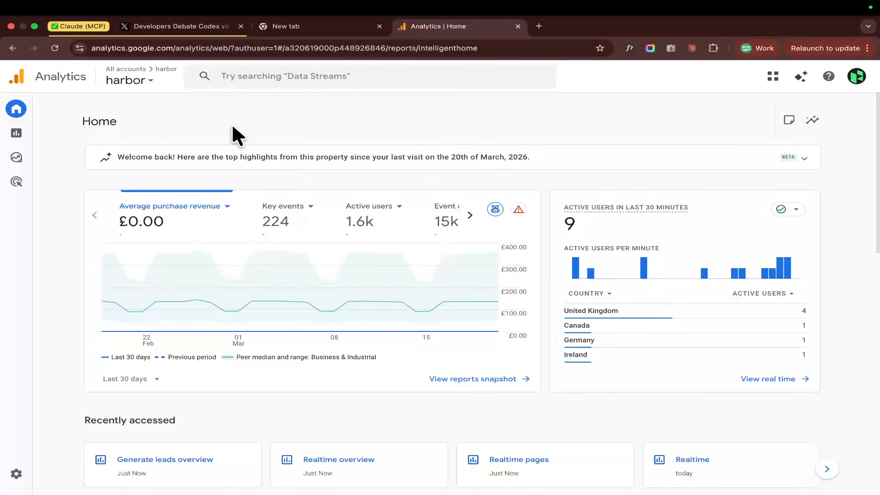
{"action": "key", "text": "ctrl+minus"}
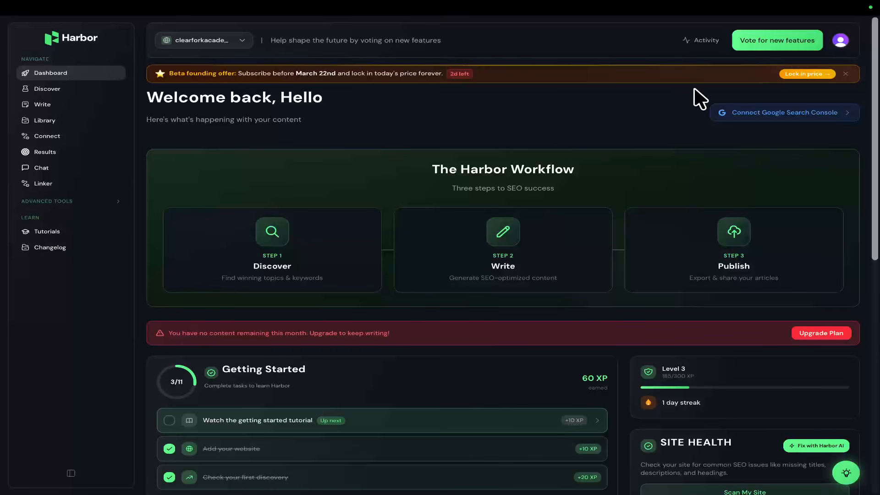
Switch to Harbor, open the beta founding price offer and review the subscription plans.
{"action": "left_click", "coordinate": [801, 75]}
{"action": "scroll", "coordinate": [604, 175], "scroll_direction": "down", "scroll_amount": 1}
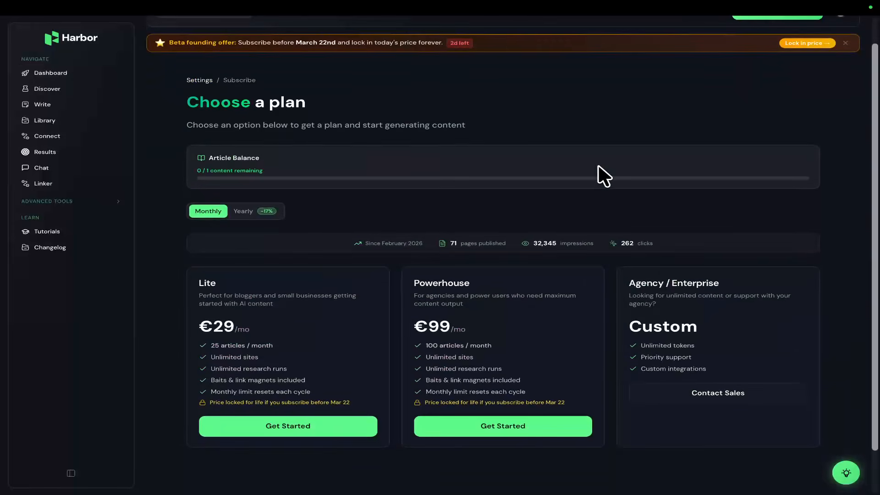
{"action": "scroll", "coordinate": [614, 141], "scroll_direction": "up", "scroll_amount": 1}
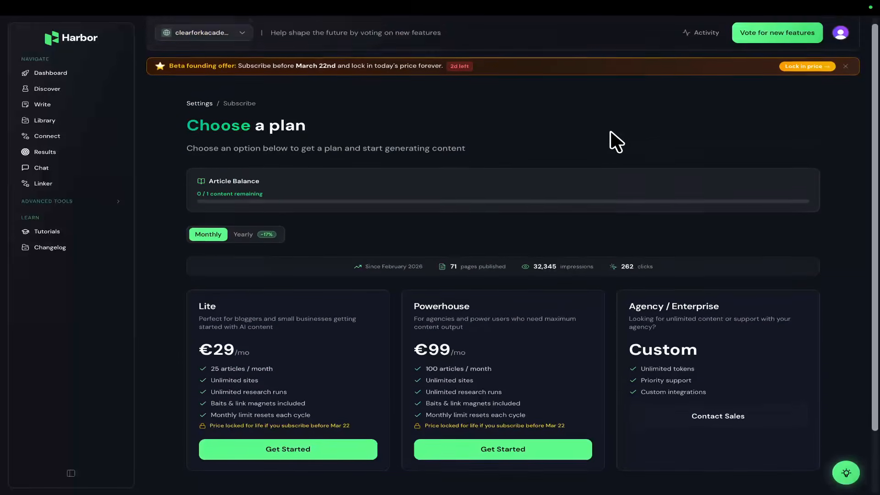
{"action": "mouse_move", "coordinate": [614, 492]}
{"action": "scroll", "coordinate": [560, 256], "scroll_direction": "down", "scroll_amount": 1}
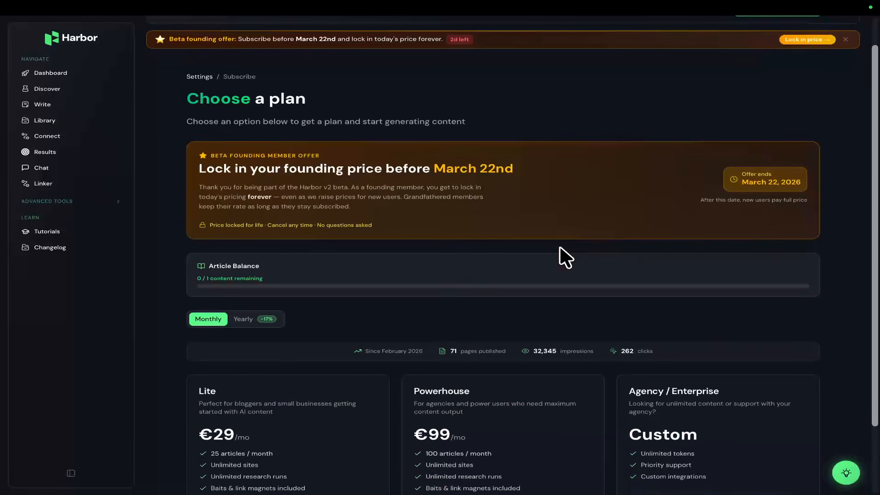
{"action": "mouse_move", "coordinate": [673, 1]}
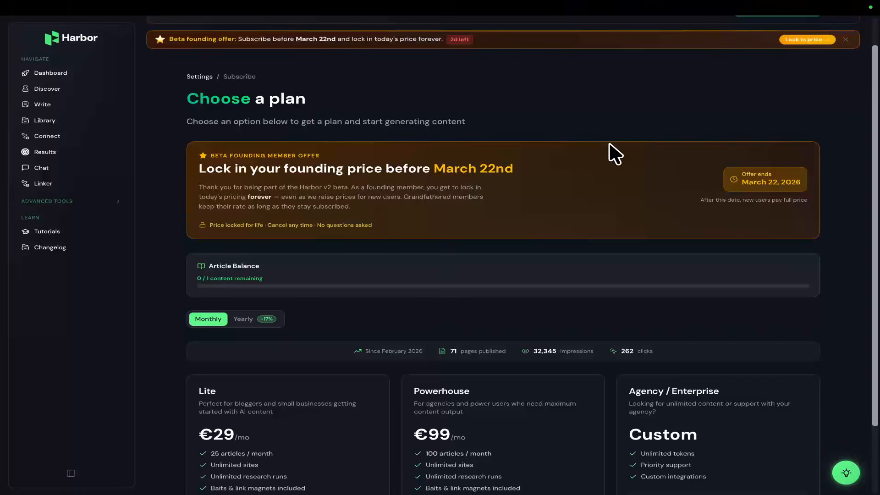
{"action": "scroll", "coordinate": [611, 153], "scroll_direction": "down", "scroll_amount": 2}
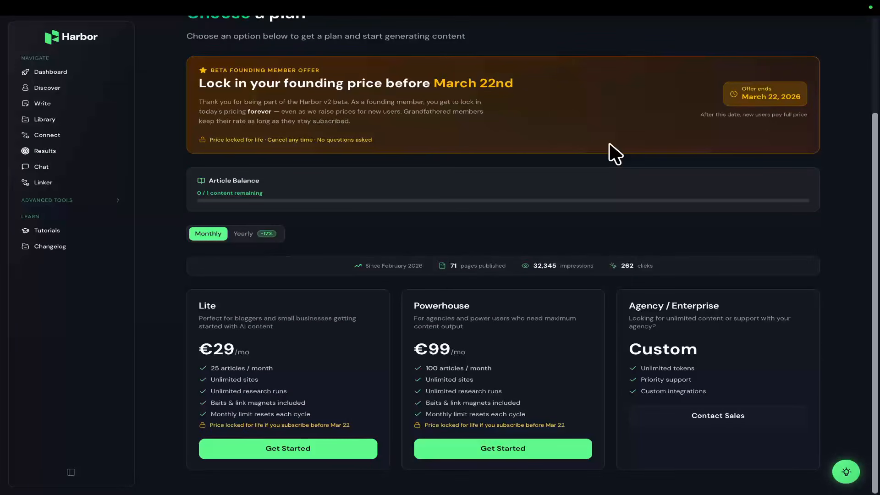
{"action": "scroll", "coordinate": [609, 156], "scroll_direction": "down", "scroll_amount": 2}
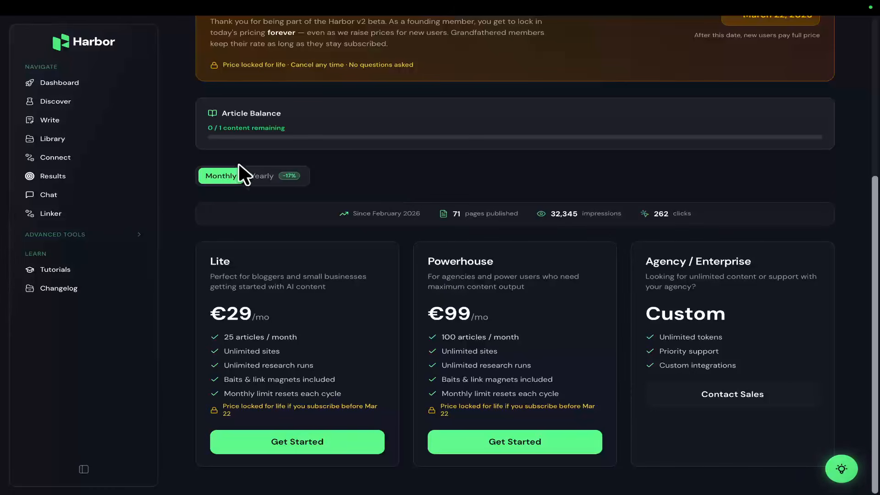
{"action": "left_click", "coordinate": [74, 122]}
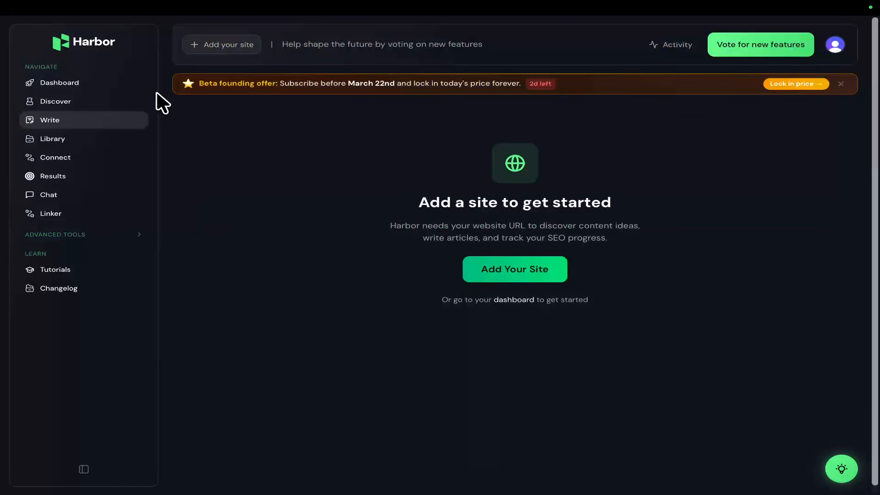
{"action": "mouse_move", "coordinate": [188, 8]}
{"action": "left_click", "coordinate": [112, 29]}
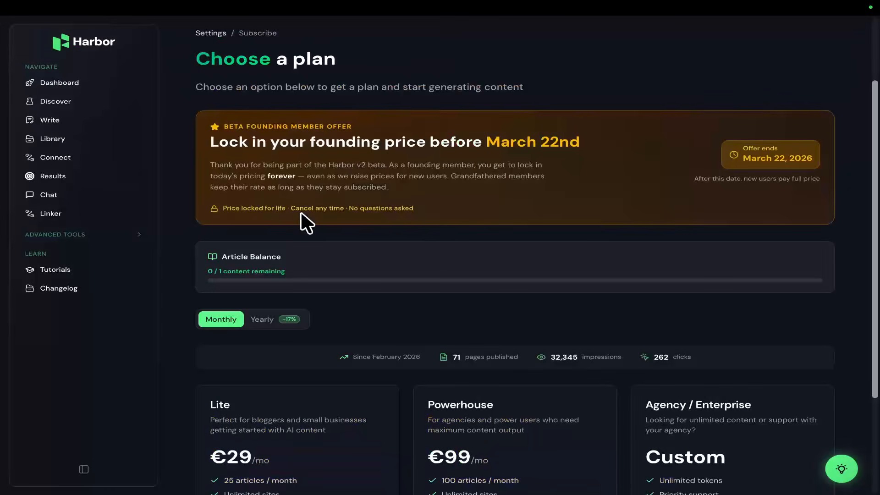
Examine the Lite and Powerhouse monthly plans up close, highlighting the Lite plan's article allowance.
{"action": "scroll", "coordinate": [334, 239], "scroll_direction": "down", "scroll_amount": 5}
{"action": "scroll", "coordinate": [414, 202], "scroll_direction": "up", "scroll_amount": 2}
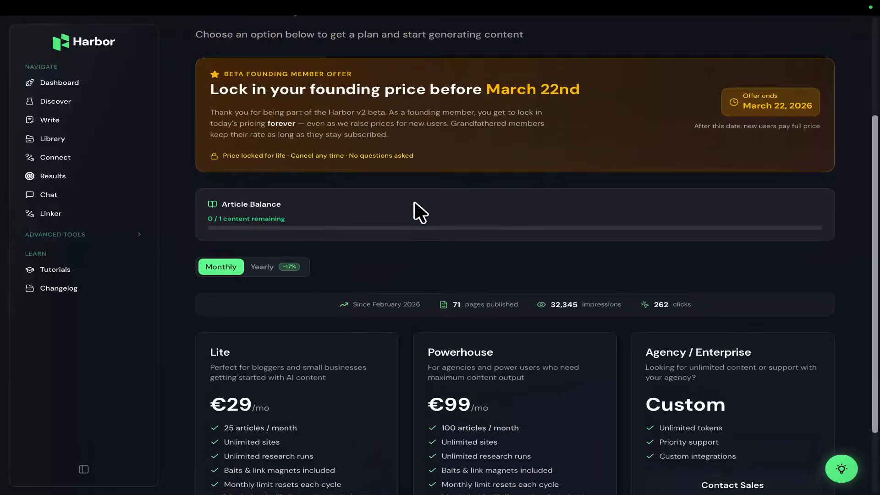
{"action": "scroll", "coordinate": [414, 202], "scroll_direction": "down", "scroll_amount": 3}
{"action": "scroll", "coordinate": [413, 202], "scroll_direction": "up", "scroll_amount": 5}
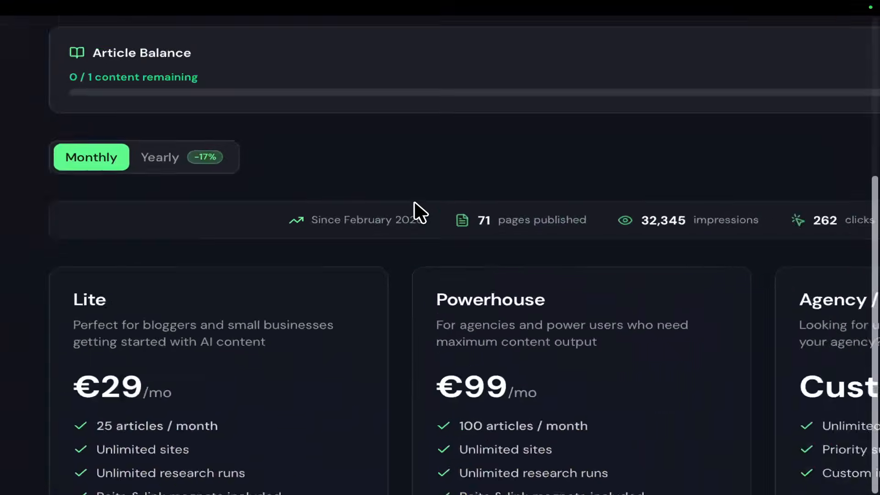
{"action": "scroll", "coordinate": [414, 202], "scroll_direction": "down", "scroll_amount": 2}
{"action": "scroll", "coordinate": [413, 202], "scroll_direction": "left", "scroll_amount": 1}
{"action": "scroll", "coordinate": [414, 202], "scroll_direction": "down", "scroll_amount": 5}
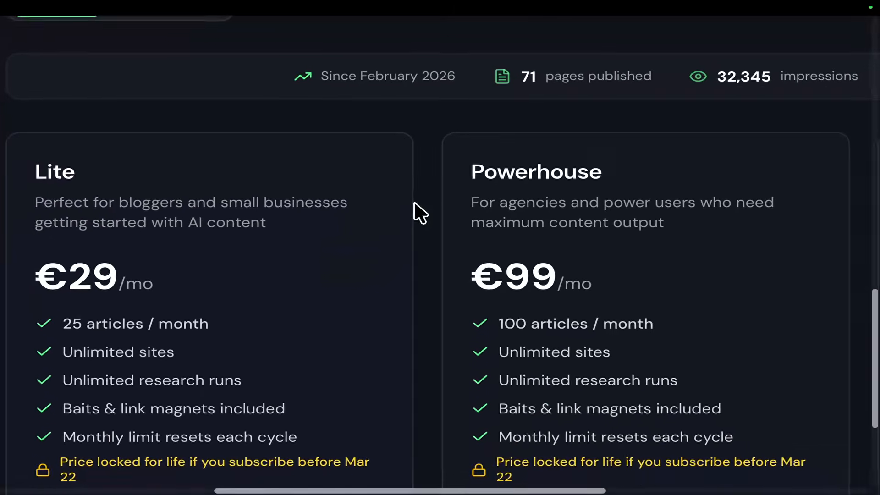
{"action": "scroll", "coordinate": [414, 202], "scroll_direction": "down", "scroll_amount": 1}
{"action": "triple_click", "coordinate": [118, 298]}
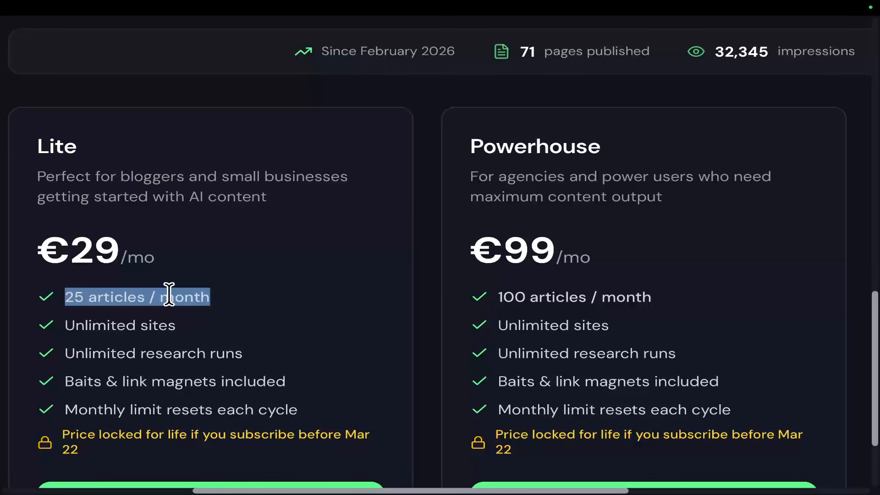
{"action": "scroll", "coordinate": [236, 316], "scroll_direction": "down", "scroll_amount": 1}
{"action": "scroll", "coordinate": [236, 316], "scroll_direction": "down", "scroll_amount": 3}
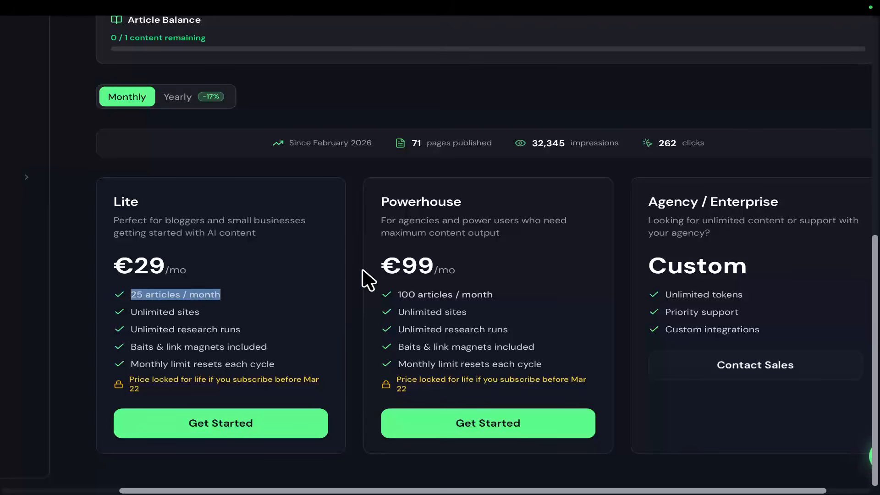
{"action": "scroll", "coordinate": [364, 276], "scroll_direction": "up", "scroll_amount": 1}
{"action": "scroll", "coordinate": [374, 271], "scroll_direction": "up", "scroll_amount": 2}
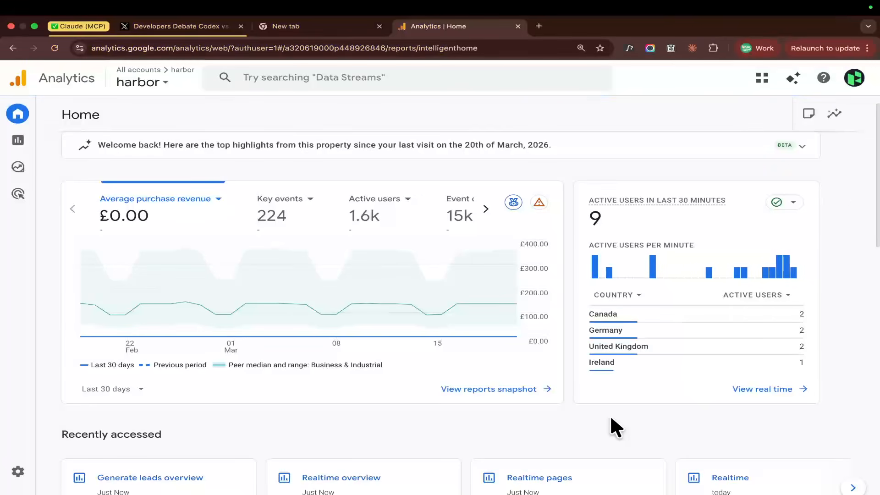
Switch back to Google Analytics and look through the Home page's traffic cards.
{"action": "mouse_move", "coordinate": [638, 487]}
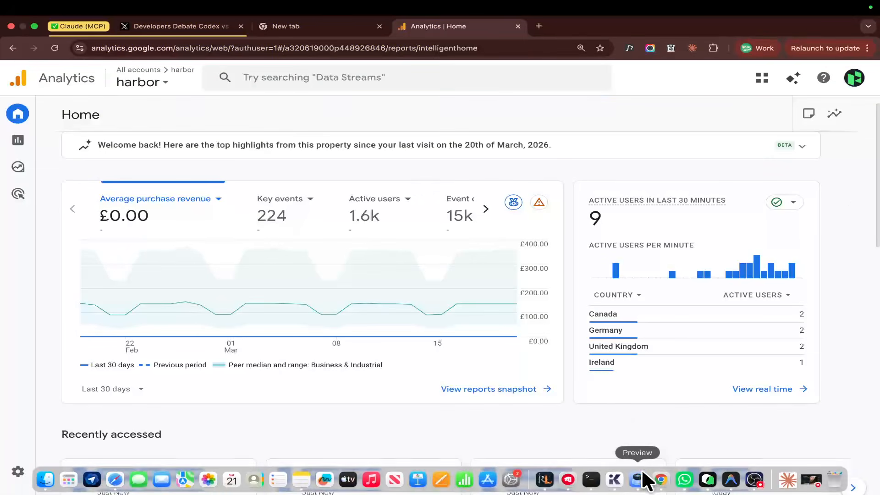
{"action": "scroll", "coordinate": [604, 365], "scroll_direction": "down", "scroll_amount": 8}
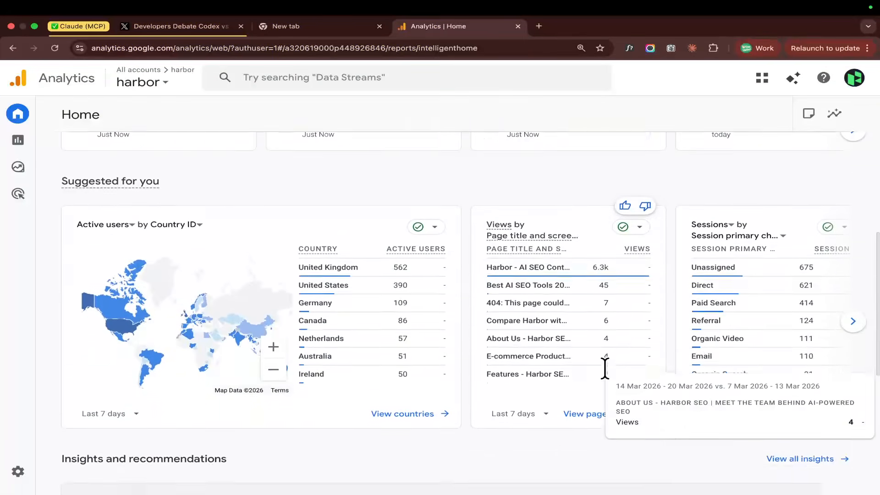
{"action": "scroll", "coordinate": [605, 366], "scroll_direction": "down", "scroll_amount": 4}
{"action": "scroll", "coordinate": [604, 362], "scroll_direction": "up", "scroll_amount": 10}
{"action": "scroll", "coordinate": [492, 305], "scroll_direction": "down", "scroll_amount": 2}
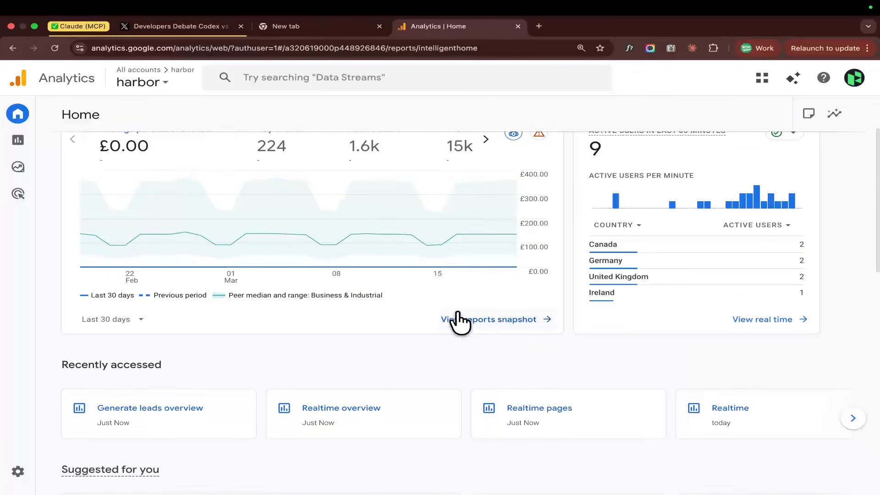
Open the Realtime overview report with the page zoom reset to 100%.
{"action": "left_click", "coordinate": [17, 140]}
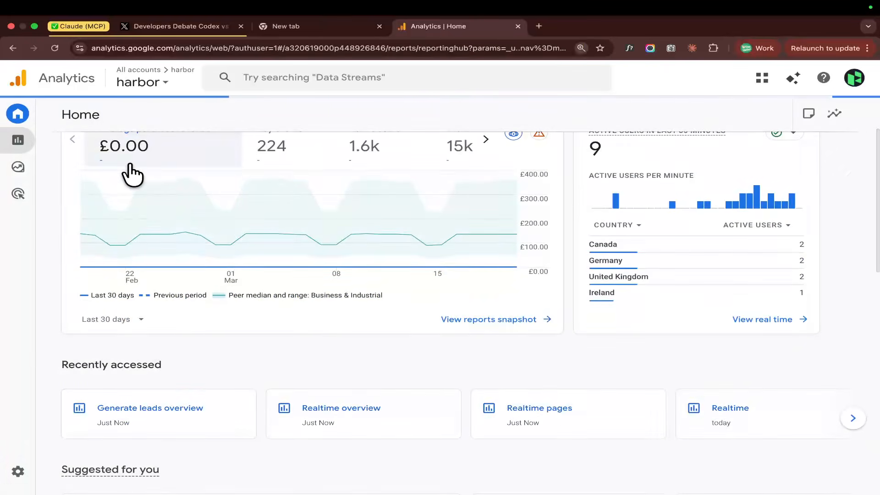
{"action": "key", "text": "super+0"}
{"action": "left_click", "coordinate": [122, 125]}
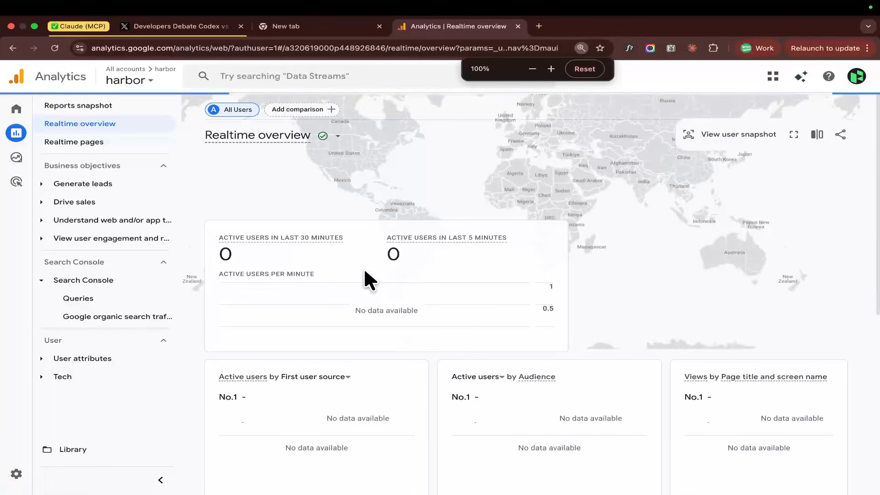
Examine the Key events by Event name card in the Realtime overview at 110% page zoom.
{"action": "scroll", "coordinate": [366, 272], "scroll_direction": "down", "scroll_amount": 10}
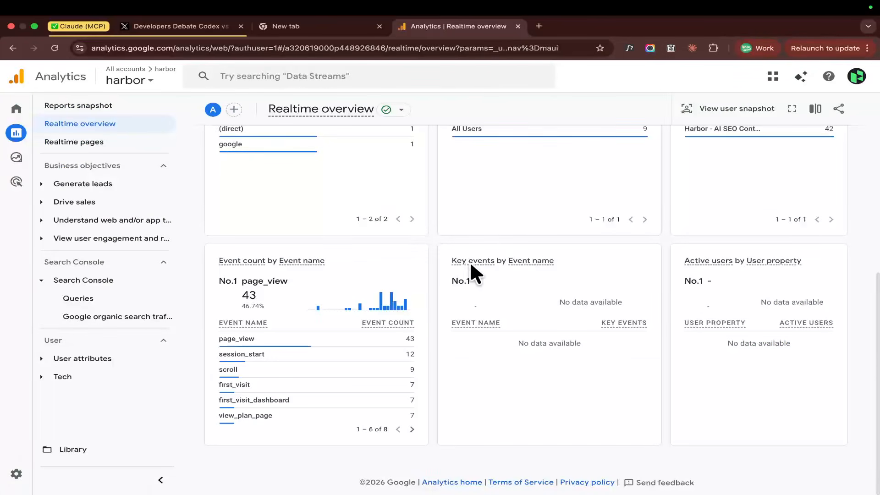
{"action": "left_click_drag", "start_coordinate": [448, 256], "coordinate": [597, 397]}
{"action": "left_click", "coordinate": [597, 397]}
{"action": "key", "text": "super+equal"}
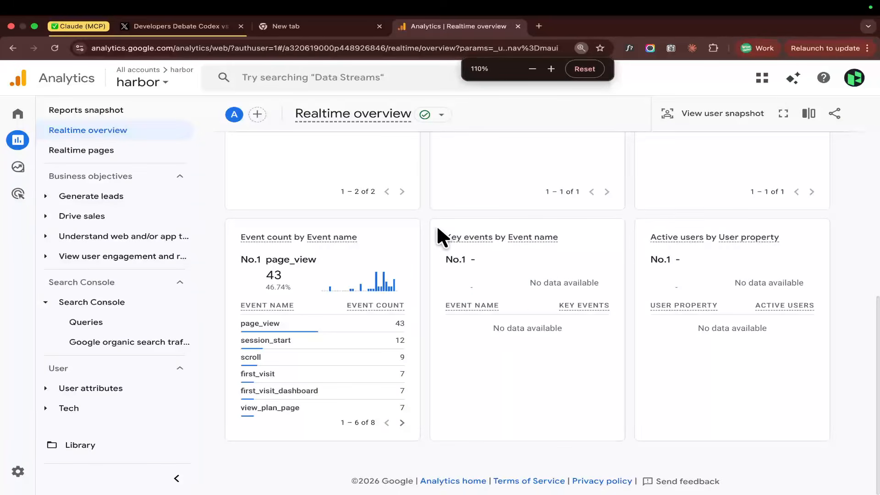
{"action": "left_click_drag", "start_coordinate": [436, 225], "coordinate": [599, 352]}
{"action": "left_click", "coordinate": [599, 353]}
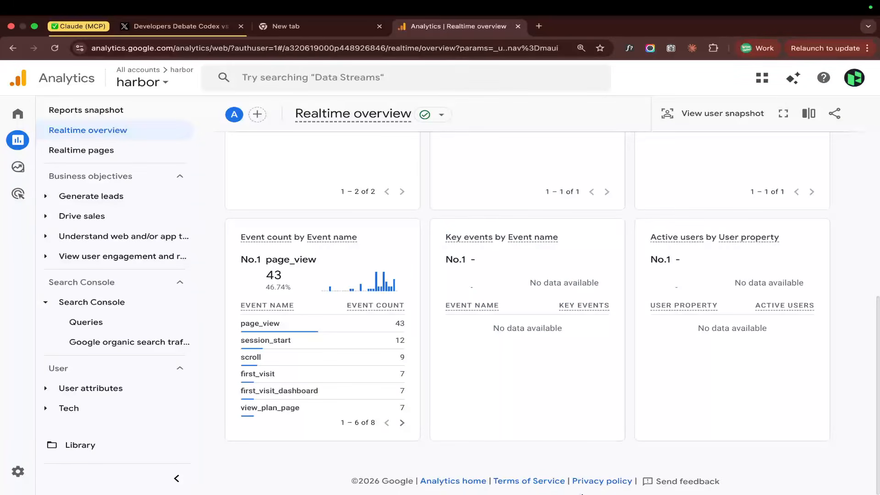
Check the active user cards in the Realtime overview against its event cards.
{"action": "scroll", "coordinate": [568, 383], "scroll_direction": "up", "scroll_amount": 6}
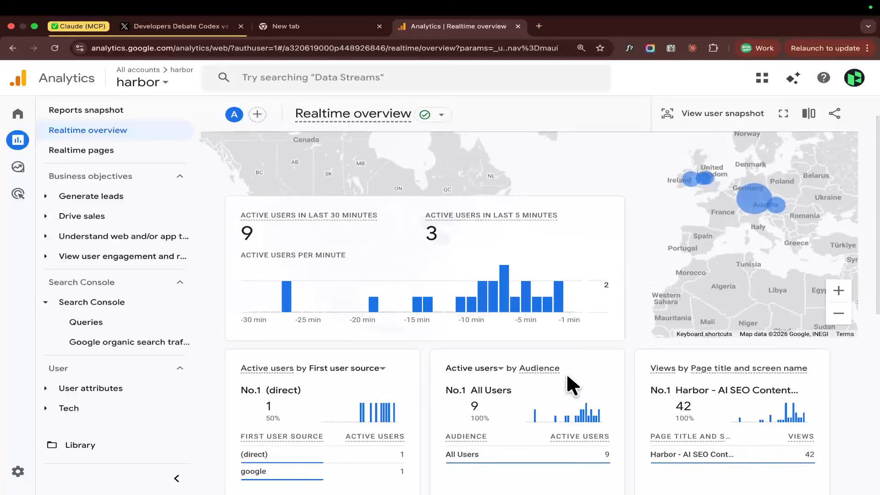
{"action": "scroll", "coordinate": [570, 385], "scroll_direction": "down", "scroll_amount": 5}
{"action": "scroll", "coordinate": [572, 385], "scroll_direction": "down", "scroll_amount": 5}
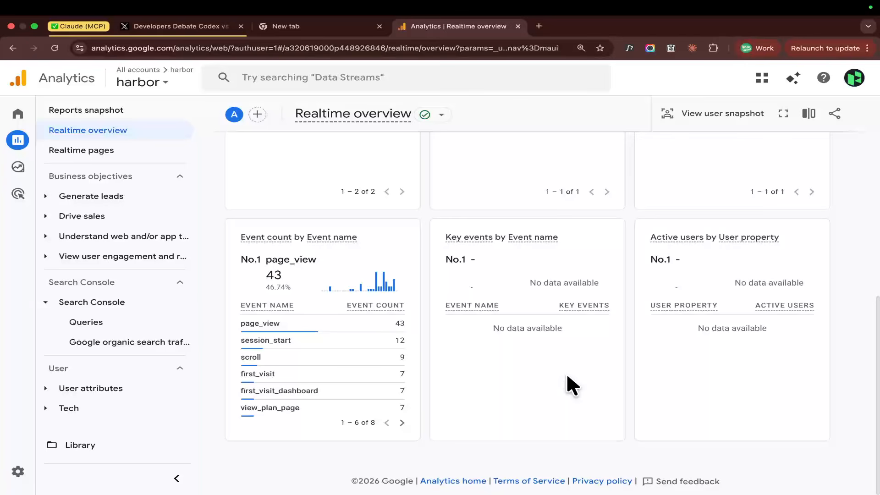
{"action": "scroll", "coordinate": [568, 378], "scroll_direction": "up", "scroll_amount": 5}
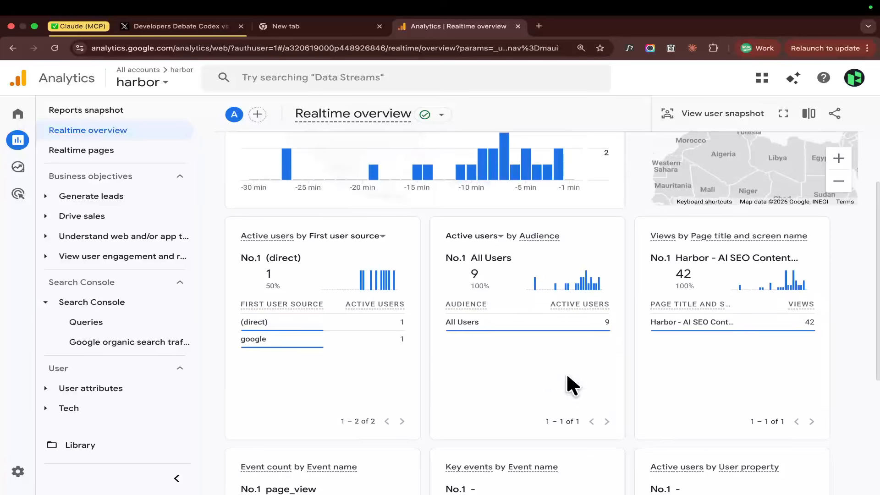
{"action": "scroll", "coordinate": [572, 384], "scroll_direction": "up", "scroll_amount": 1}
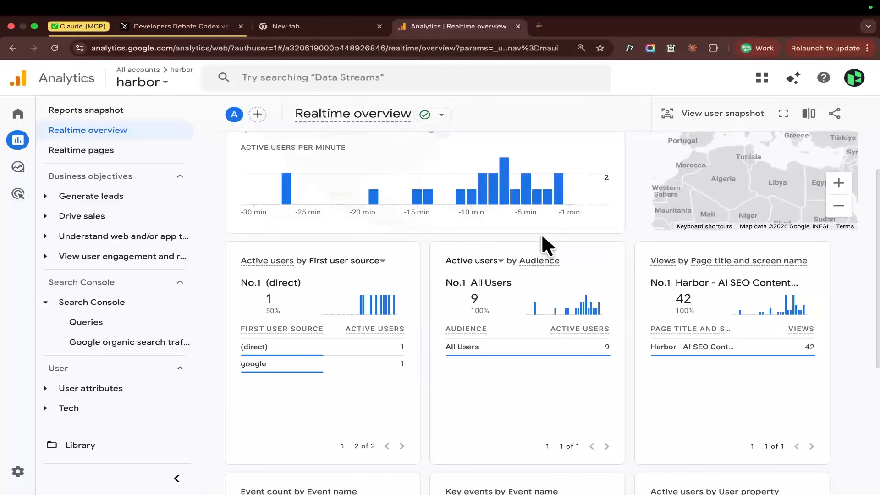
{"action": "scroll", "coordinate": [540, 233], "scroll_direction": "up", "scroll_amount": 4}
Open Google Ads in a new browser tab.
{"action": "left_click", "coordinate": [538, 26]}
{"action": "type", "text": "ads."}
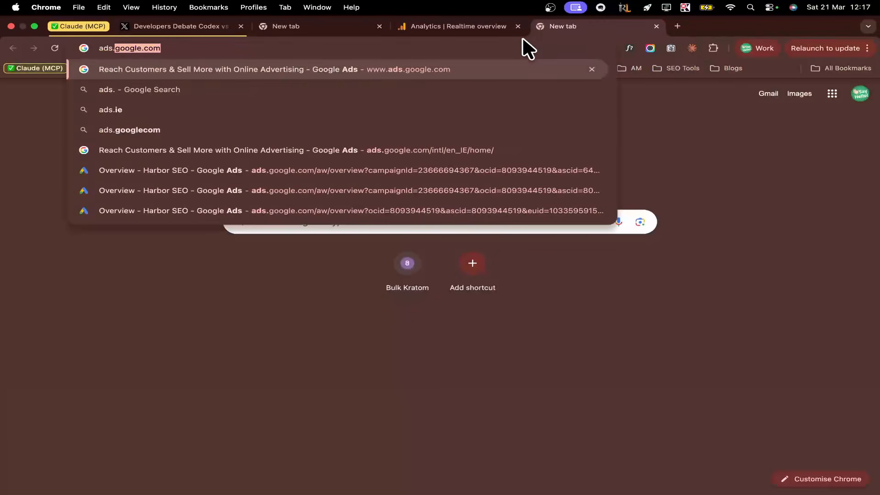
{"action": "key", "text": "Return"}
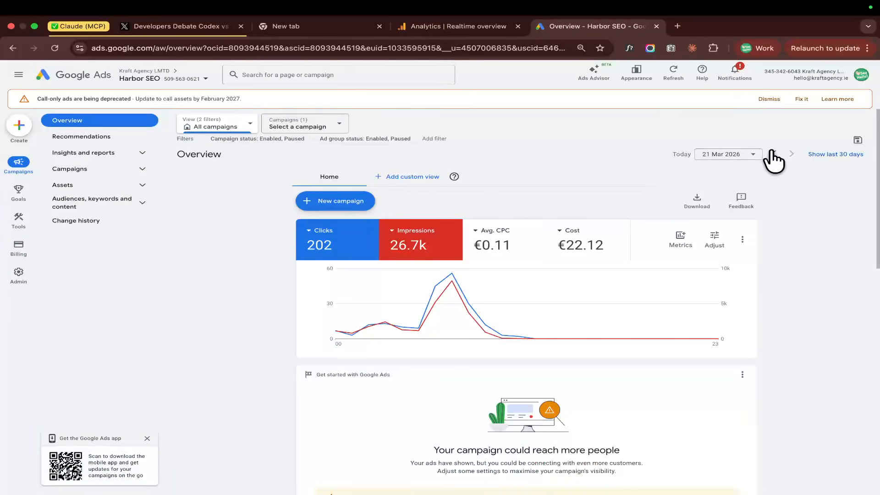
Compare the Harbor SEO campaign overview for 20 Mar 2026 with 21 Mar 2026, enlarging the page to 90%.
{"action": "left_click", "coordinate": [774, 154]}
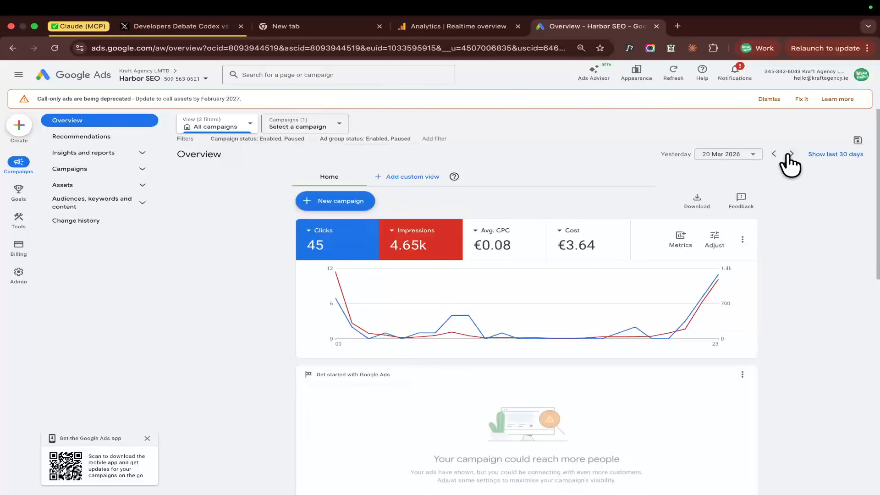
{"action": "scroll", "coordinate": [728, 229], "scroll_direction": "down", "scroll_amount": 1}
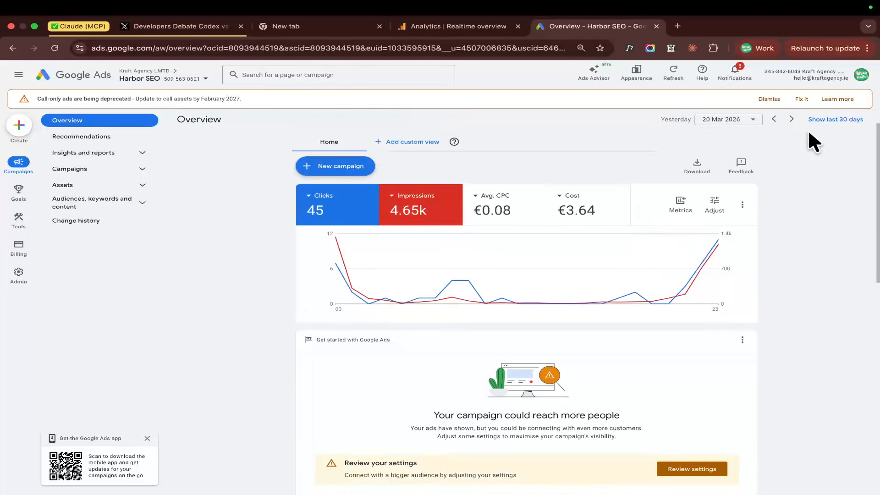
{"action": "left_click", "coordinate": [791, 119]}
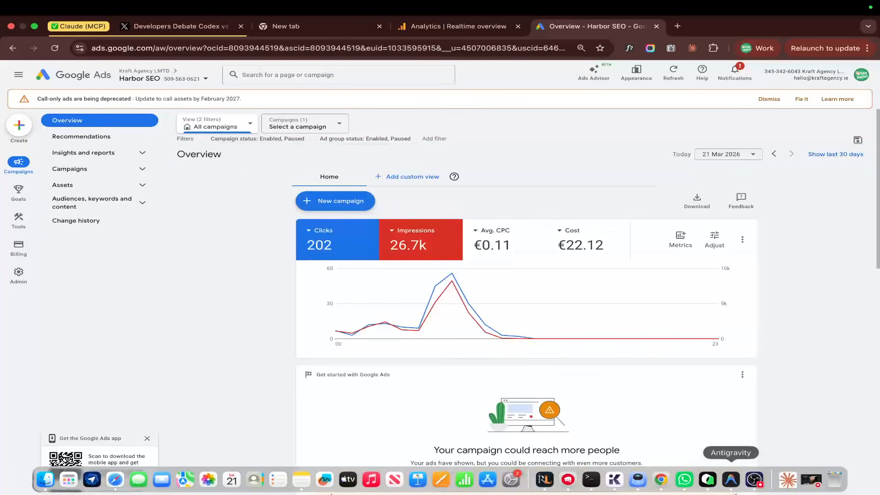
{"action": "scroll", "coordinate": [740, 326], "scroll_direction": "down", "scroll_amount": 3}
{"action": "key", "text": "super+equal"}
{"action": "key", "text": "super+equal"}
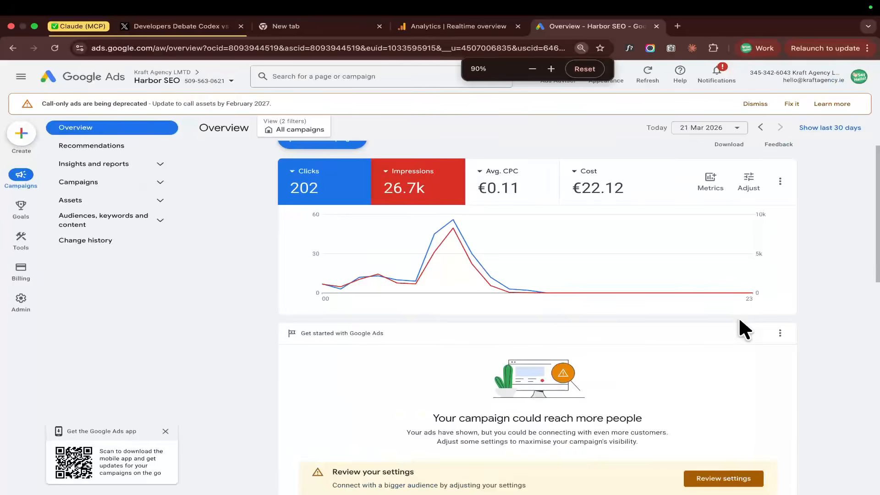
Examine the 21 Mar 2026 overview cards for Harbor SEO, including campaign summary, billing and the lead funnel's interactions.
{"action": "scroll", "coordinate": [701, 330], "scroll_direction": "down", "scroll_amount": 5}
{"action": "scroll", "coordinate": [674, 328], "scroll_direction": "down", "scroll_amount": 3}
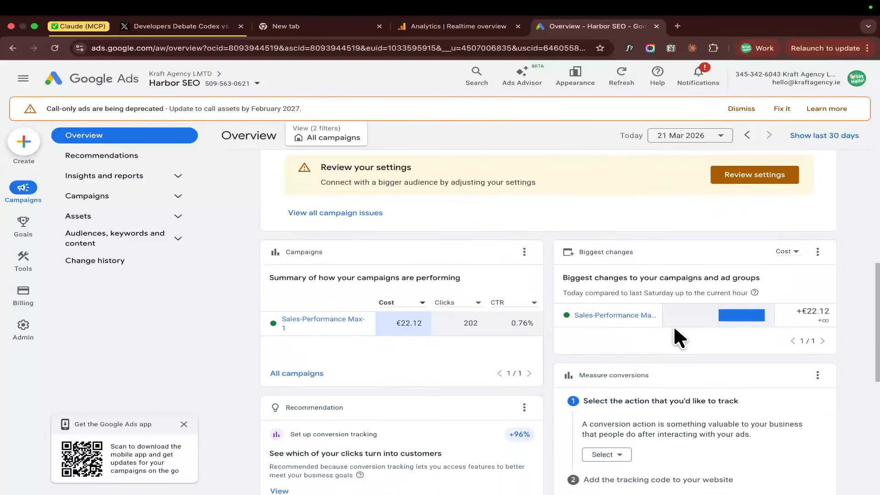
{"action": "scroll", "coordinate": [674, 328], "scroll_direction": "down", "scroll_amount": 5}
{"action": "scroll", "coordinate": [673, 325], "scroll_direction": "down", "scroll_amount": 2}
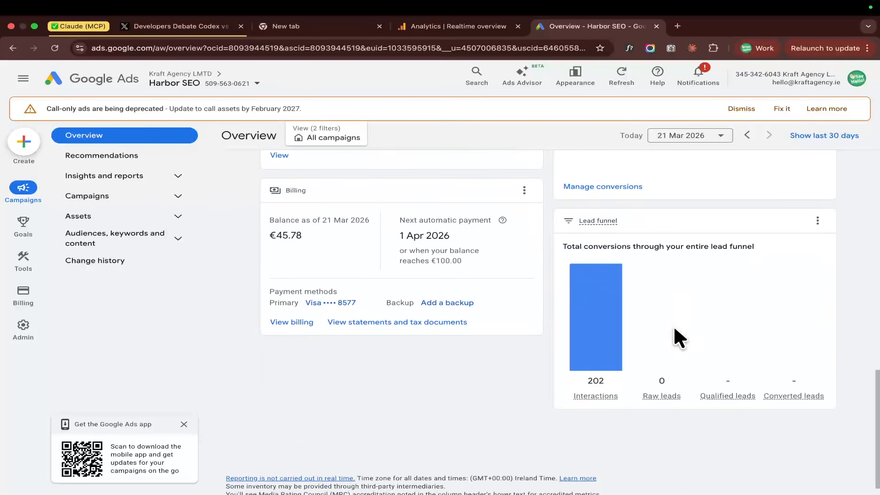
{"action": "scroll", "coordinate": [672, 325], "scroll_direction": "up", "scroll_amount": 15}
{"action": "scroll", "coordinate": [673, 325], "scroll_direction": "down", "scroll_amount": 10}
{"action": "scroll", "coordinate": [673, 326], "scroll_direction": "down", "scroll_amount": 3}
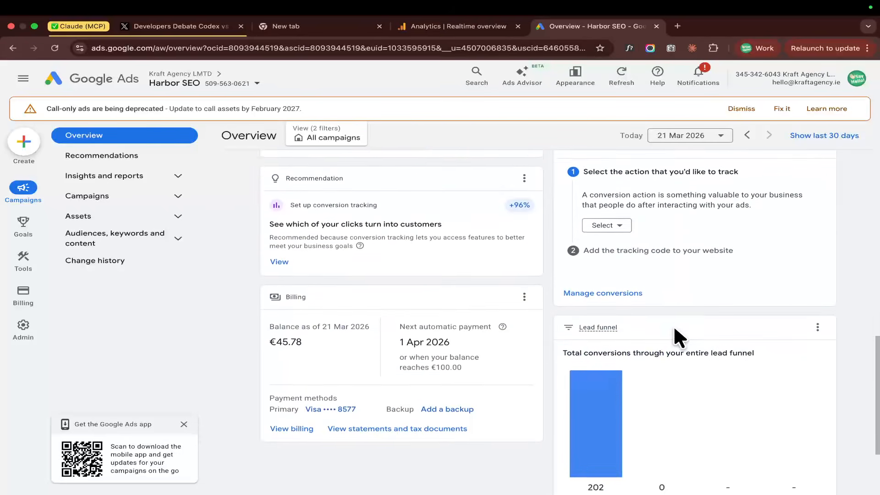
{"action": "mouse_move", "coordinate": [574, 390]}
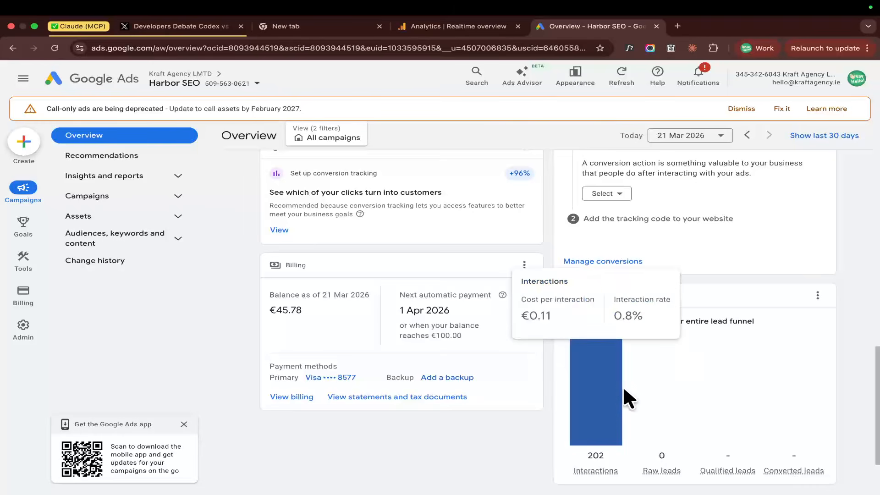
{"action": "scroll", "coordinate": [697, 301], "scroll_direction": "up", "scroll_amount": 10}
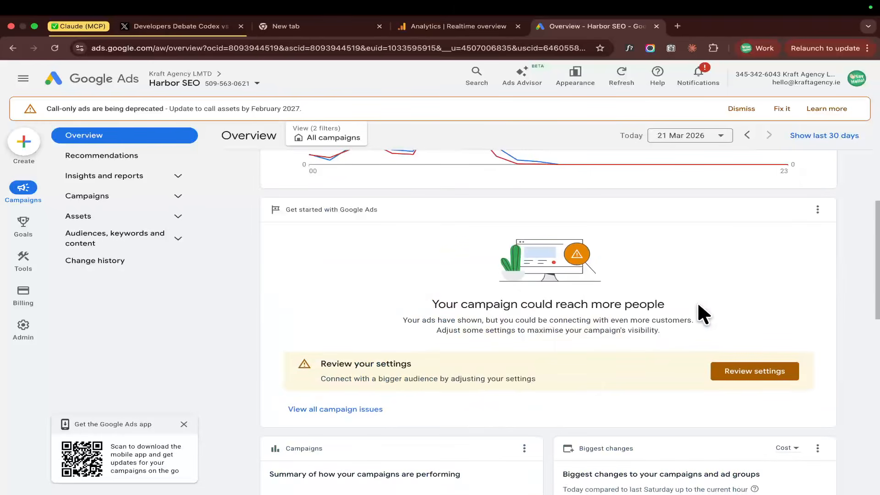
{"action": "scroll", "coordinate": [595, 273], "scroll_direction": "up", "scroll_amount": 3}
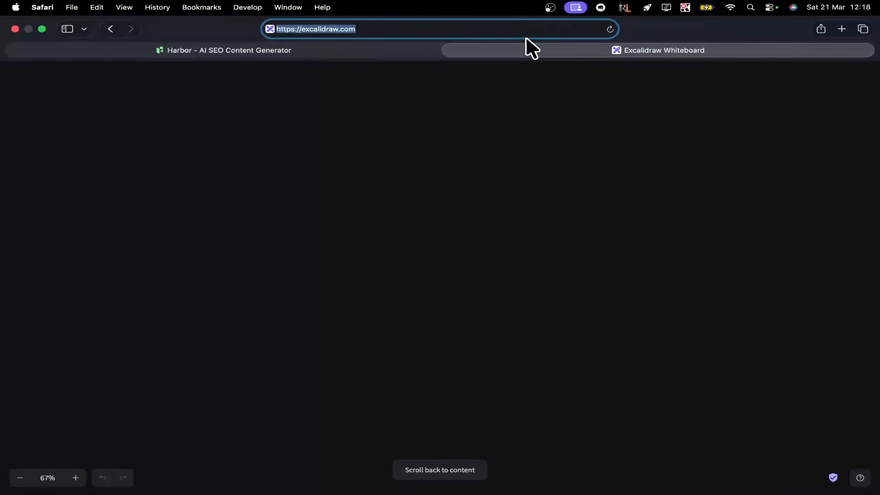
Return to Google Analytics in Chrome and switch to the Claude Code session in Terminal.
{"action": "mouse_move", "coordinate": [582, 491]}
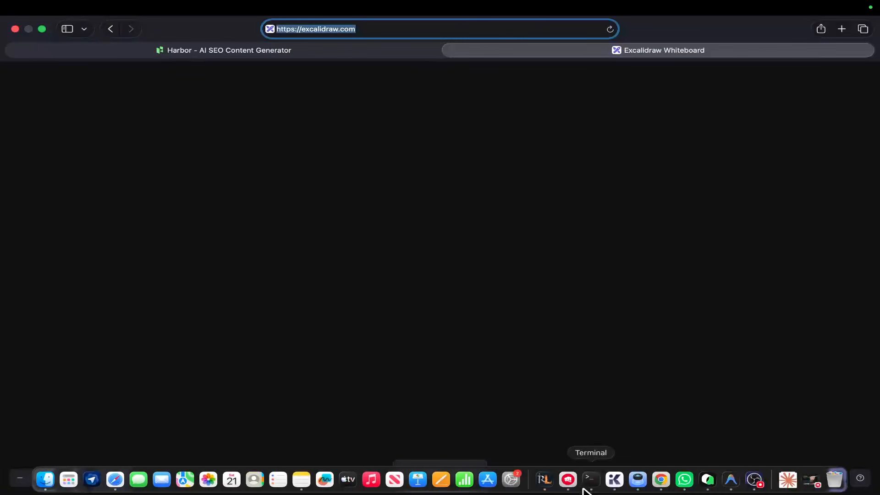
{"action": "left_click", "coordinate": [666, 481]}
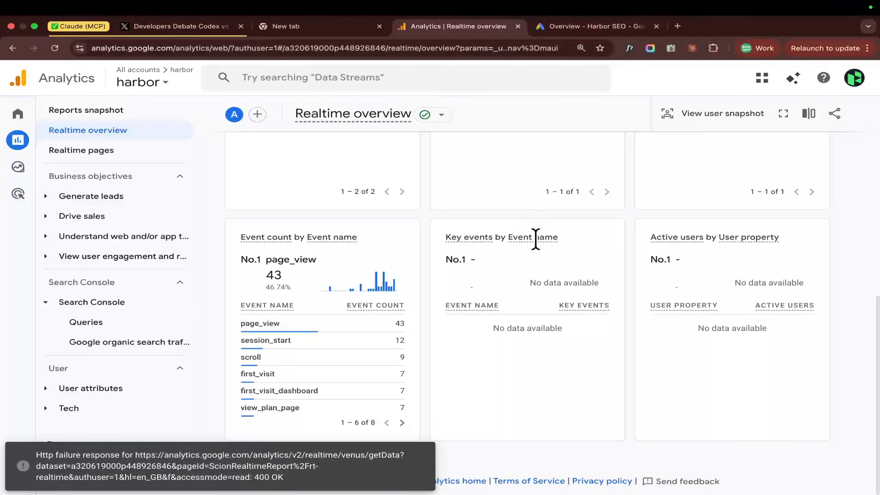
{"action": "key", "text": "super+Tab"}
{"action": "key", "text": "super+Tab"}
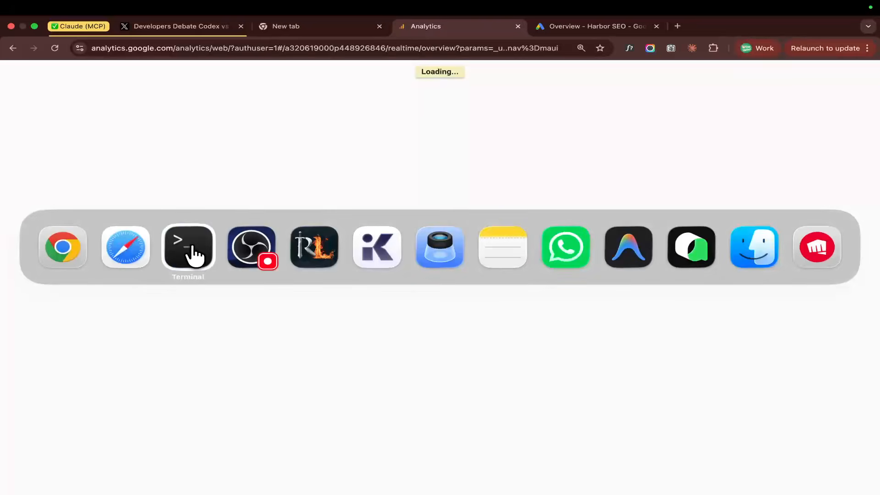
Ask Claude Code to open Google Analytics with its Chrome extension and find out why conversions (as in money – and how much) are not being tracked properly.
{"action": "type", "text": "M"}
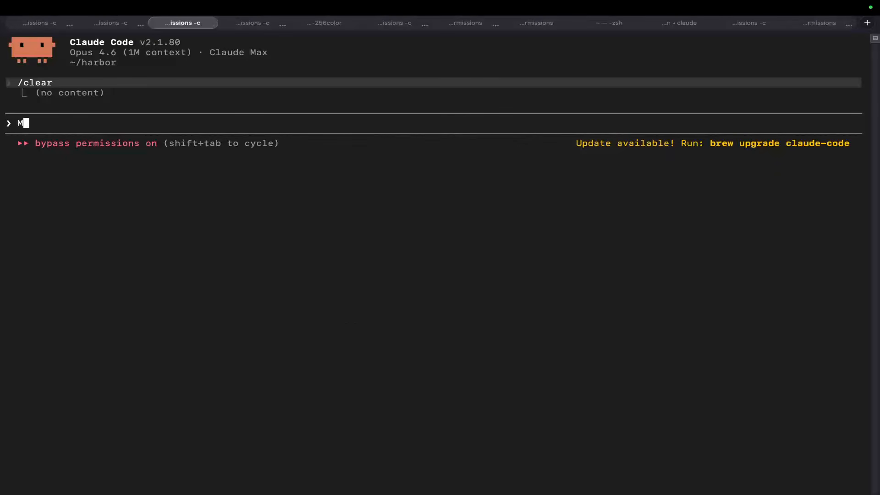
{"action": "type", "text": "lease open my chr"}
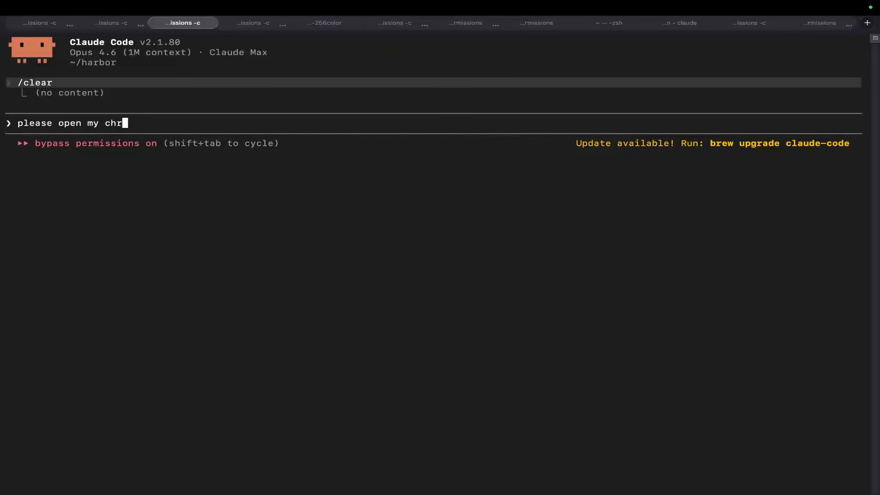
{"action": "type", "text": "ome using your chrome"}
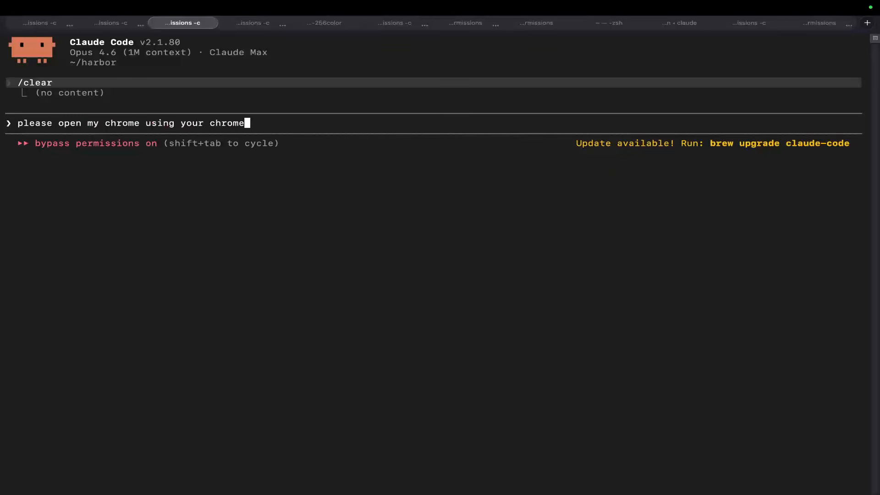
{"action": "type", "text": " extension go to google"}
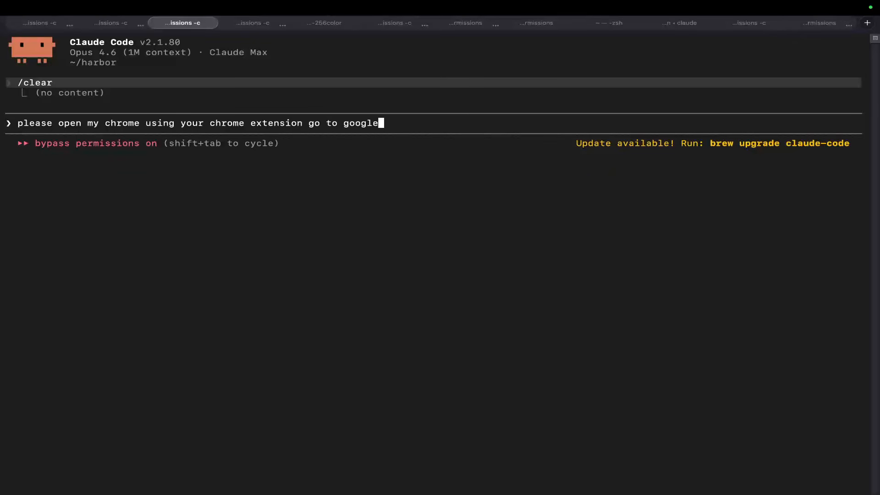
{"action": "type", "text": " ads - which i'm already"}
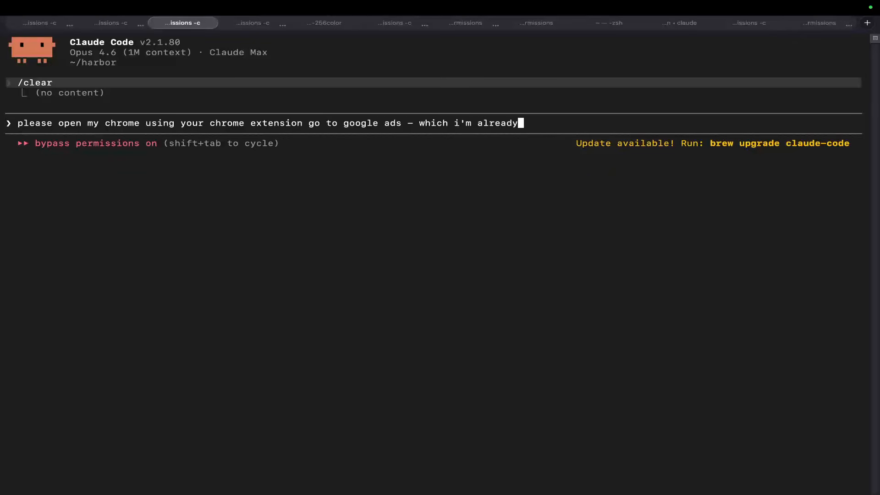
{"action": "key", "text": "alt+BackSpace"}
{"action": "key", "text": "alt+BackSpace"}
{"action": "key", "text": "alt+BackSpace"}
{"action": "key", "text": "alt+BackSpace"}
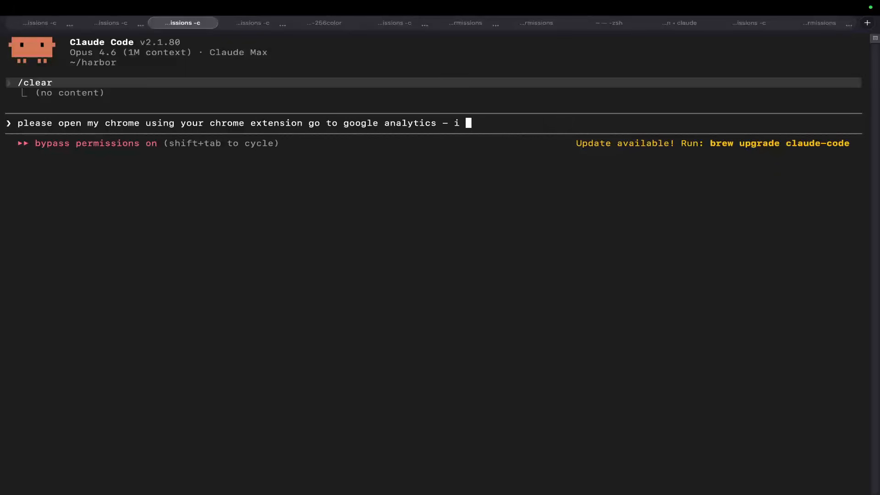
{"action": "type", "text": "ready have it open"}
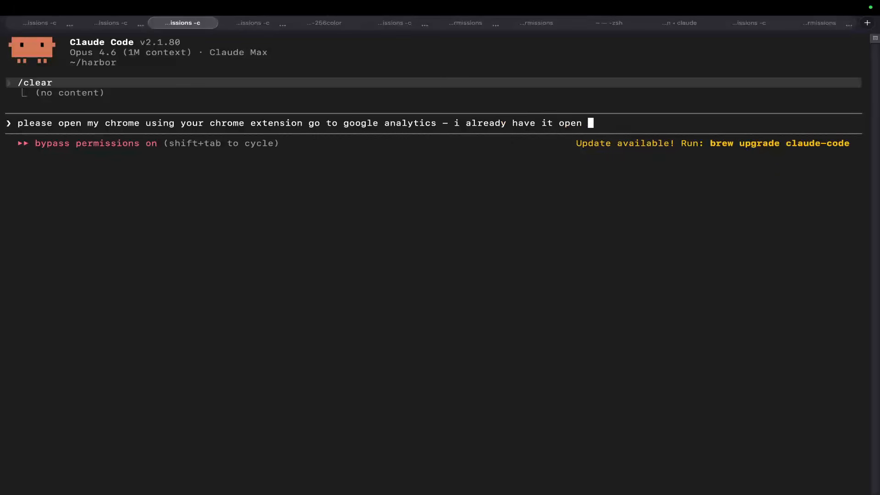
{"action": "type", "text": "ind out why conversions a"}
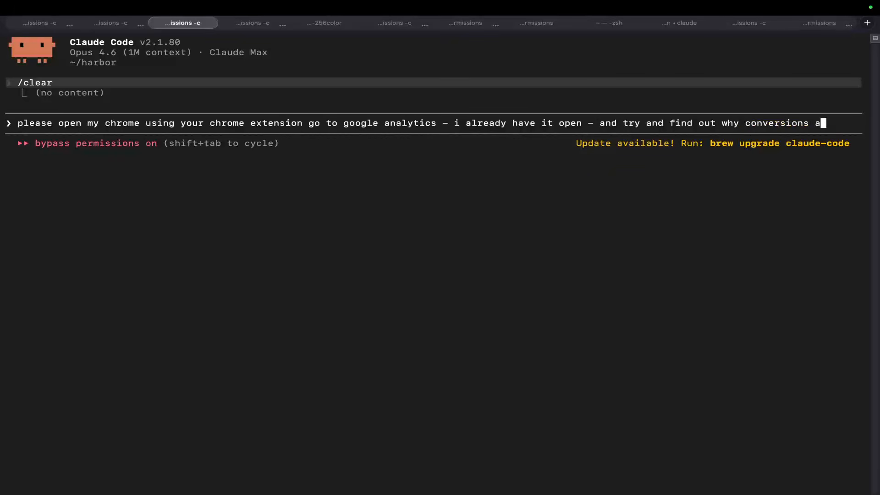
{"action": "type", "text": " in money)"}
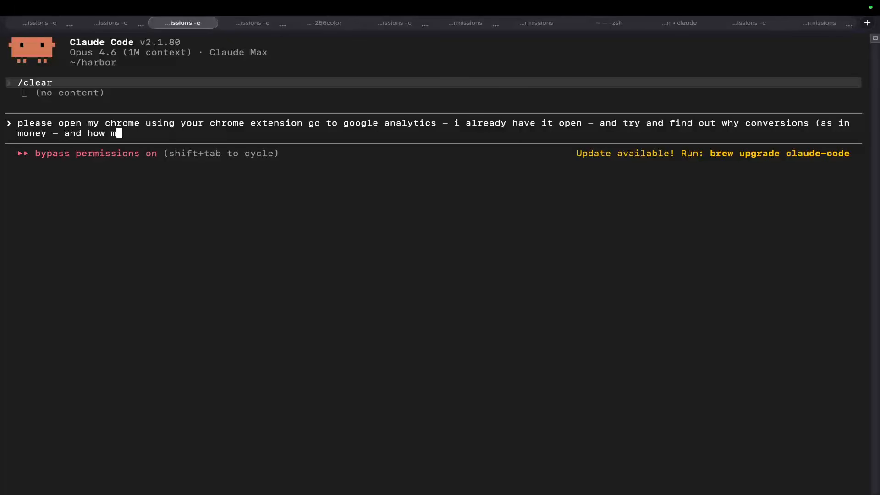
{"action": "type", "text": "not being tracked properly"}
{"action": "key", "text": "Return"}
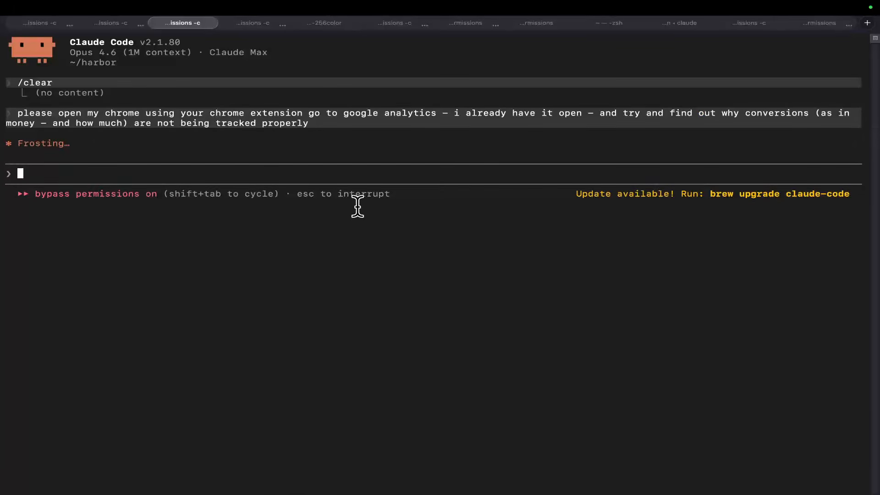
Enlarge the terminal text and interrupt Claude's running request.
{"action": "key", "text": "super+equal"}
{"action": "key", "text": "super+equal"}
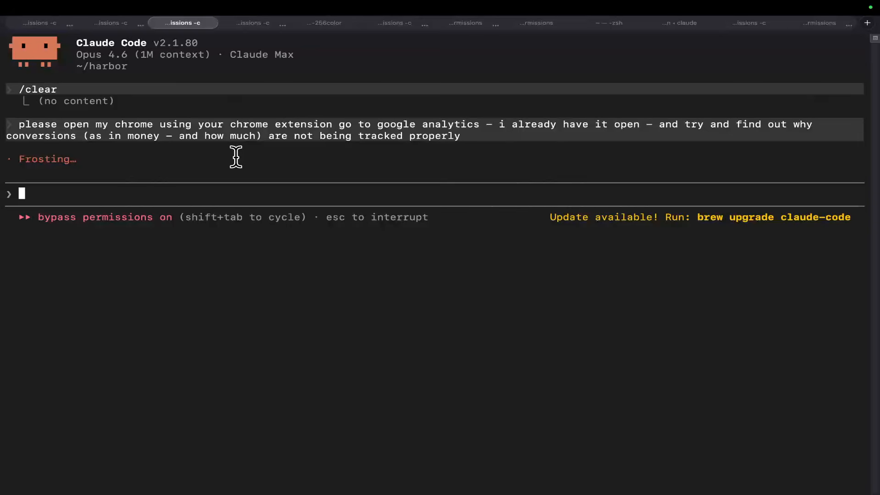
{"action": "key", "text": "Escape"}
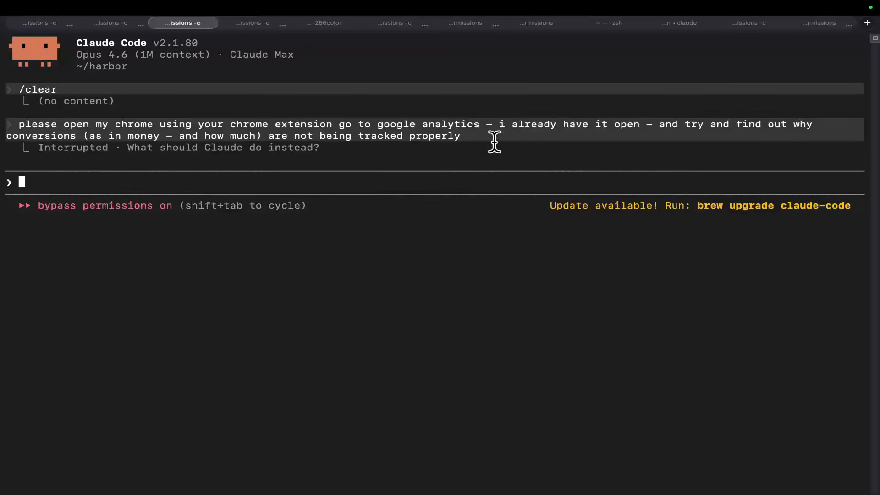
{"action": "type", "text": "this is my project"}
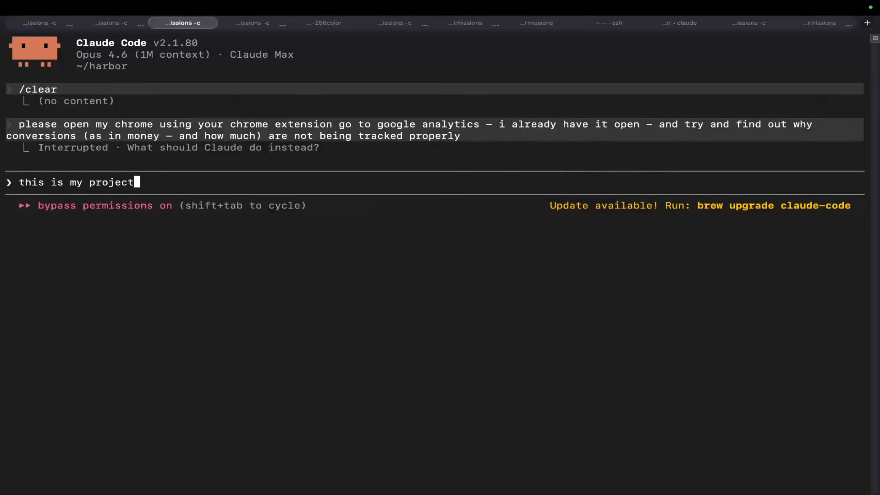
{"action": "type", "text": " - harbor, i am"}
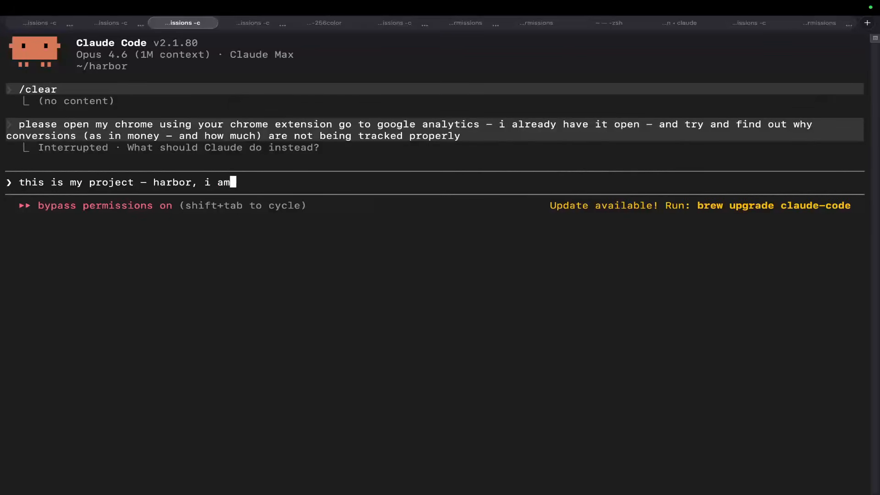
{"action": "type", "text": " logged into google a"}
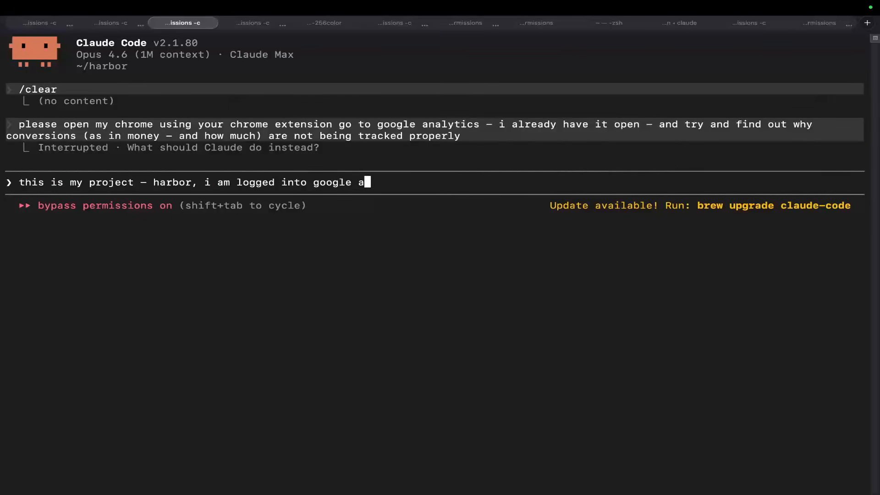
{"action": "type", "text": "nalytics on th acc"}
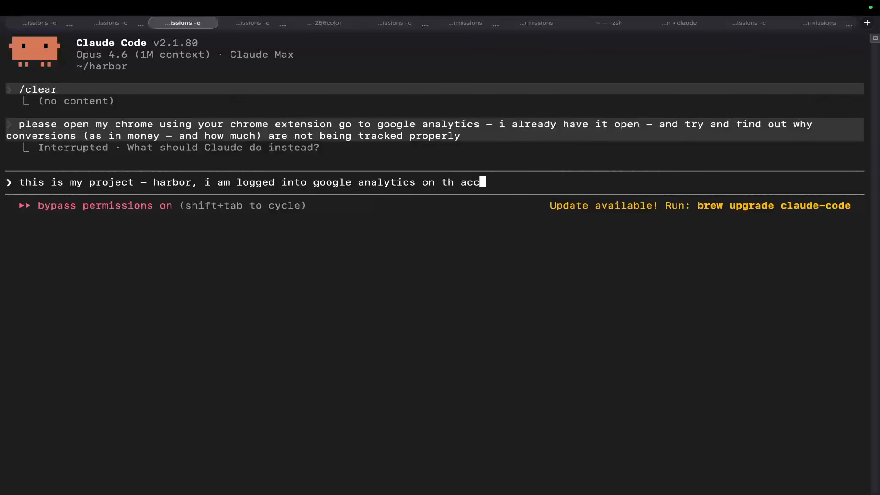
{"action": "type", "text": "ount i want you to use"}
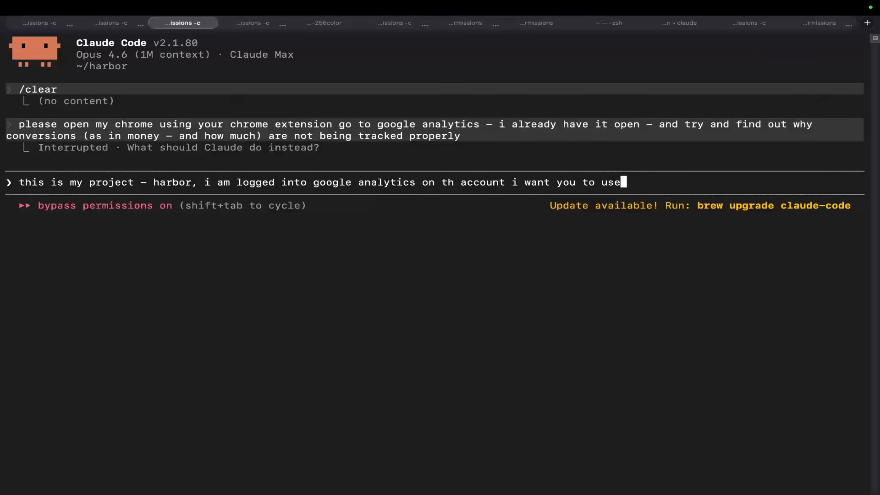
{"action": "type", "text": ", please setup "}
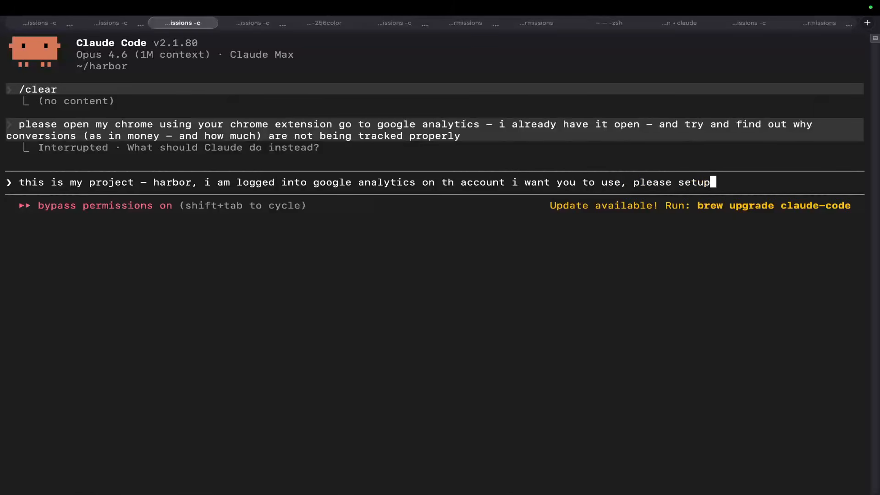
{"action": "type", "text": "google analy"}
{"action": "type", "text": "tics + tracking for me in de"}
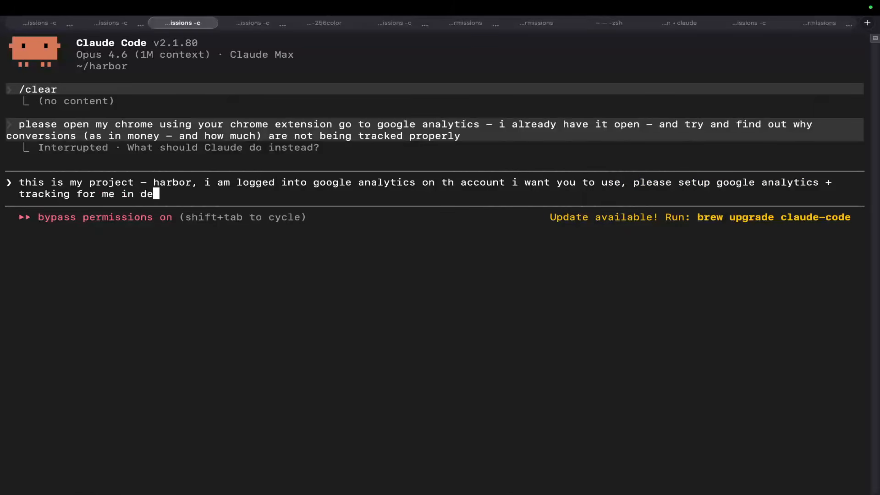
{"action": "type", "text": "tail so i can tr"}
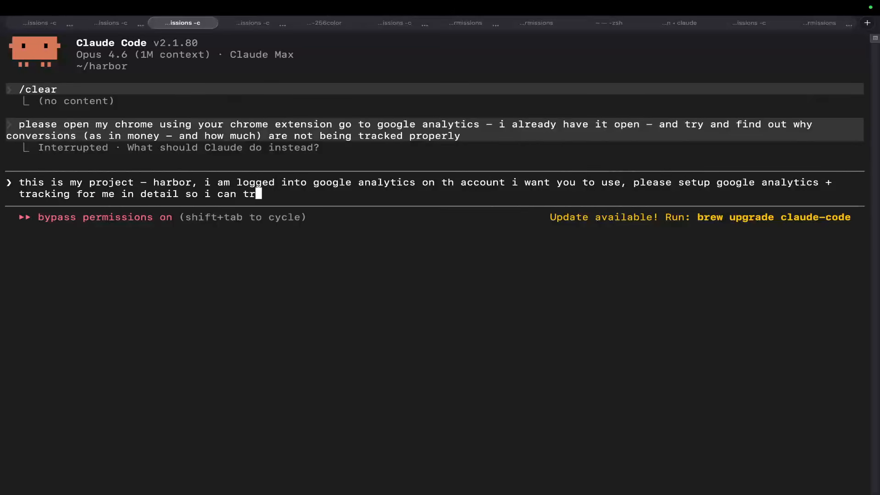
{"action": "type", "text": "ack conversions and much more"}
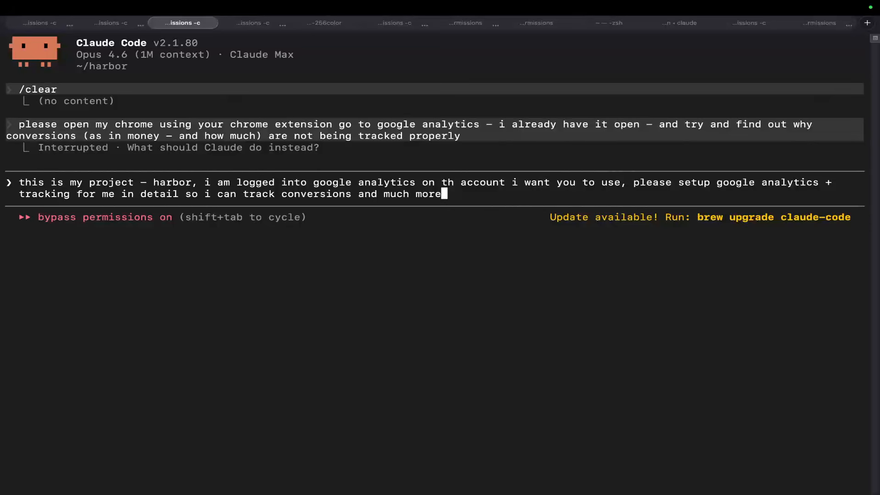
{"action": "key", "text": "Return"}
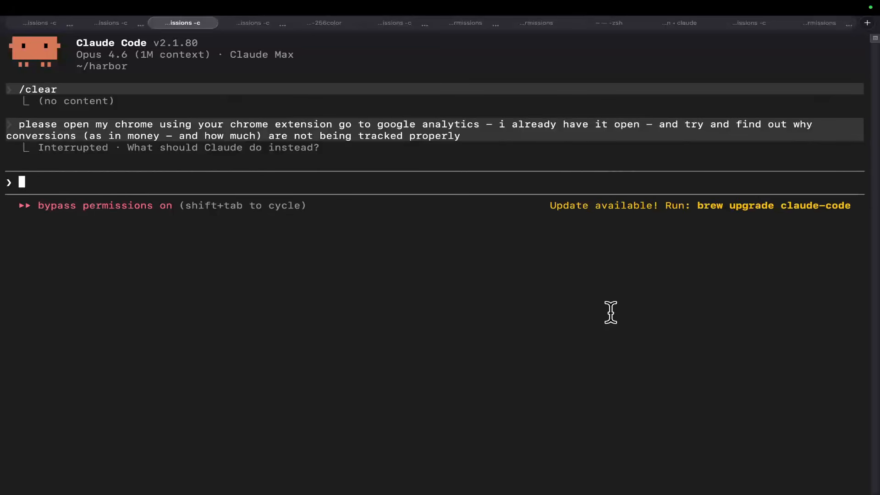
Tell Claude to resume the interrupted request with the prompt "continue".
{"action": "type", "text": "continue"}
{"action": "key", "text": "Return"}
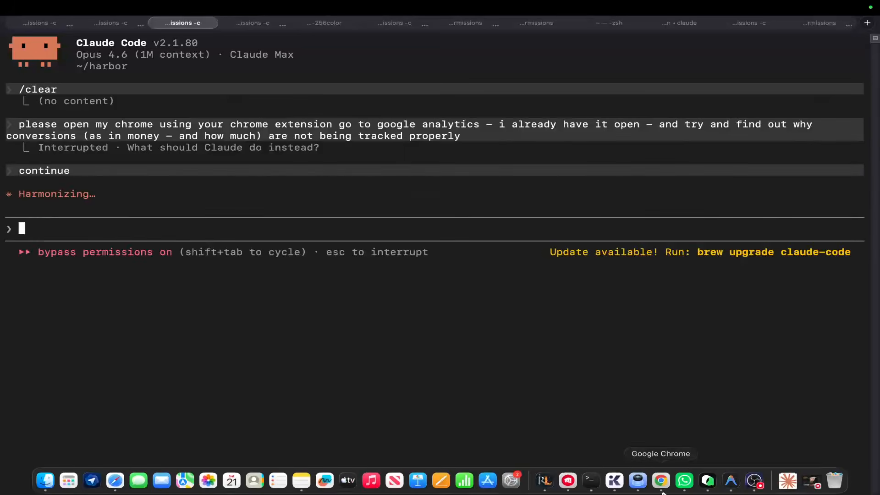
Switch to Chrome and check Claude's Analytics Home tab against the harbor Realtime overview tab.
{"action": "left_click", "coordinate": [661, 489]}
{"action": "left_click", "coordinate": [295, 26]}
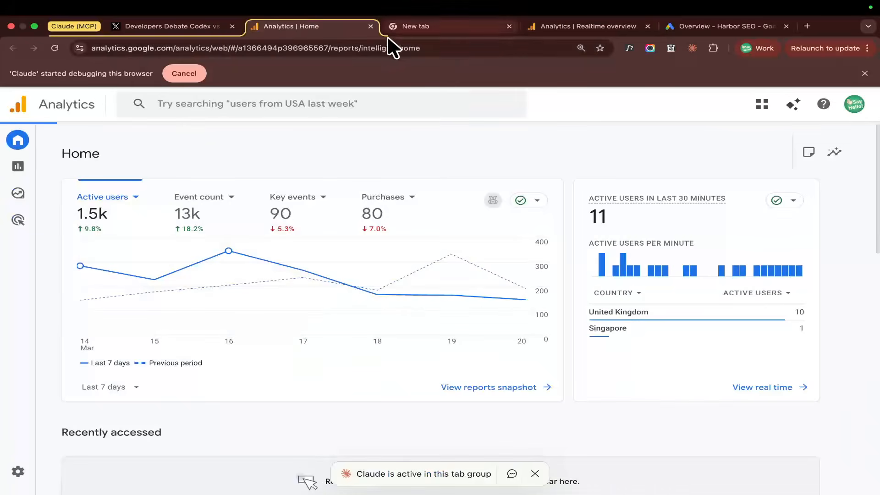
{"action": "key", "text": "ctrl+Left"}
{"action": "key", "text": "Escape"}
{"action": "key", "text": "ctrl+Right"}
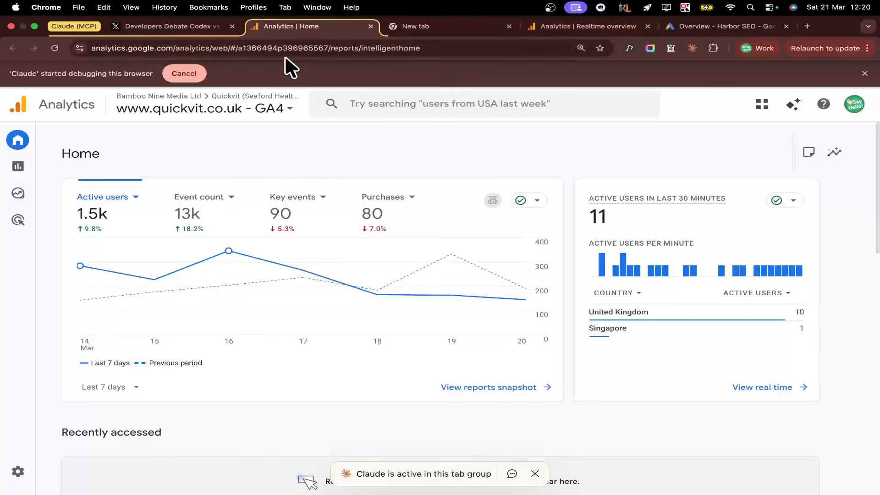
{"action": "left_click", "coordinate": [567, 28]}
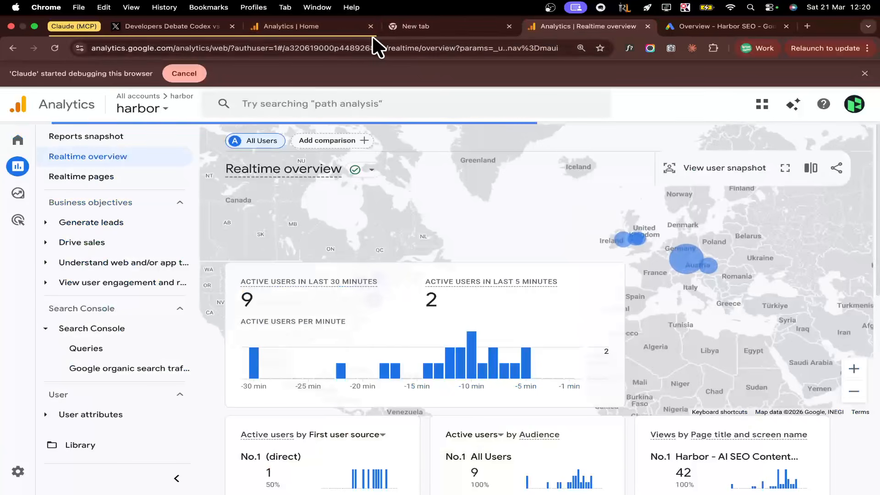
Switch Claude's Google Analytics tab from the agency account to the Harbor SEO account.
{"action": "left_click", "coordinate": [278, 28]}
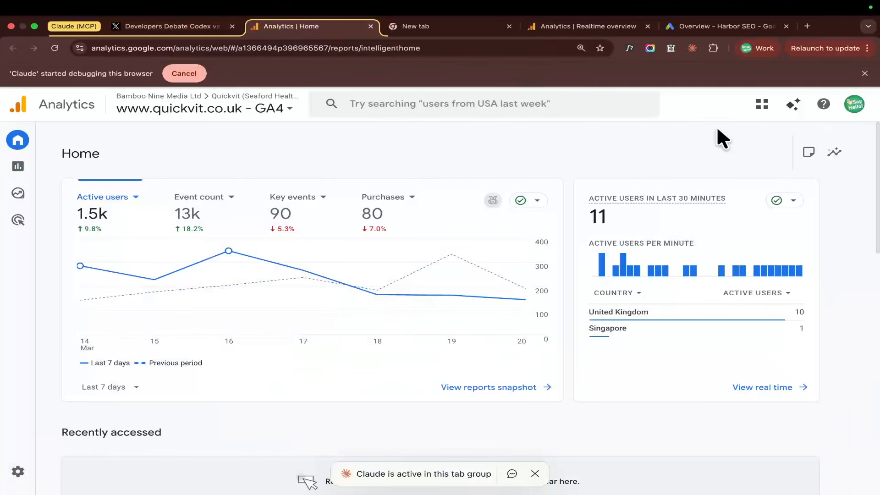
{"action": "left_click", "coordinate": [845, 110]}
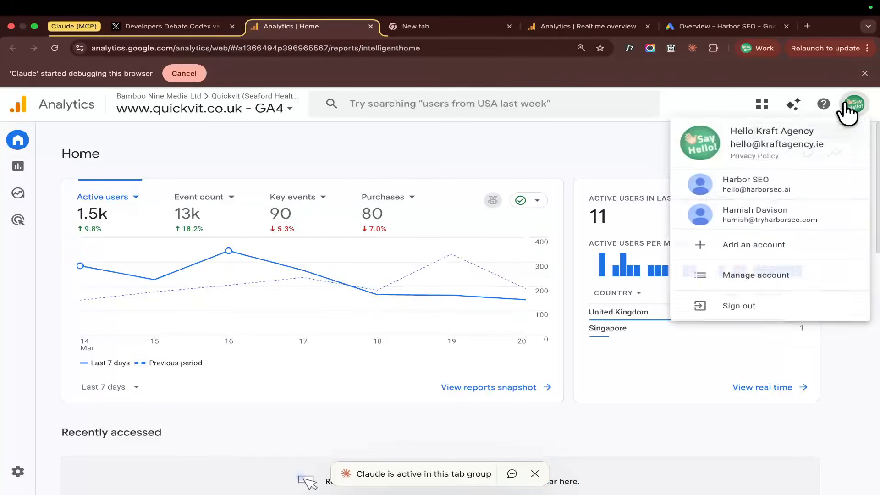
{"action": "left_click", "coordinate": [778, 181]}
Switch to Terminal, tell Claude "i already logged back into harbor's just be careful going forwards", and return to Chrome.
{"action": "key", "text": "super+Tab"}
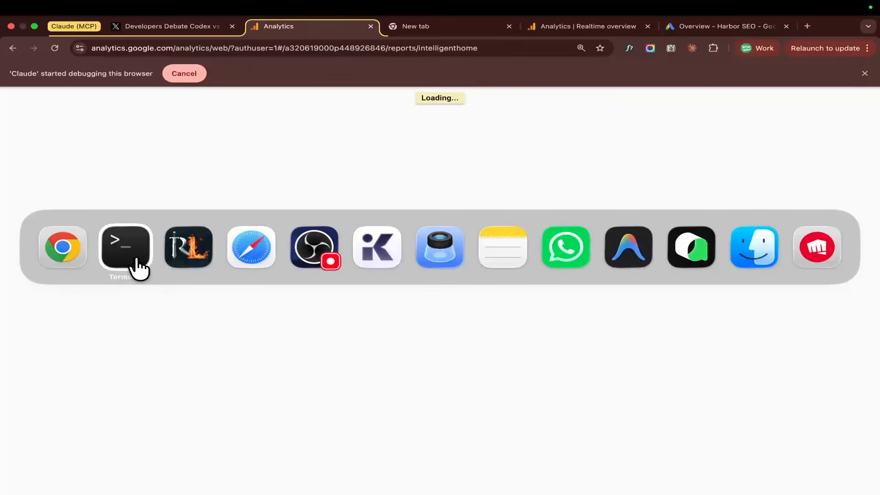
{"action": "type", "text": "continue"}
{"action": "key", "text": "Return"}
{"action": "key", "text": "super+Tab"}
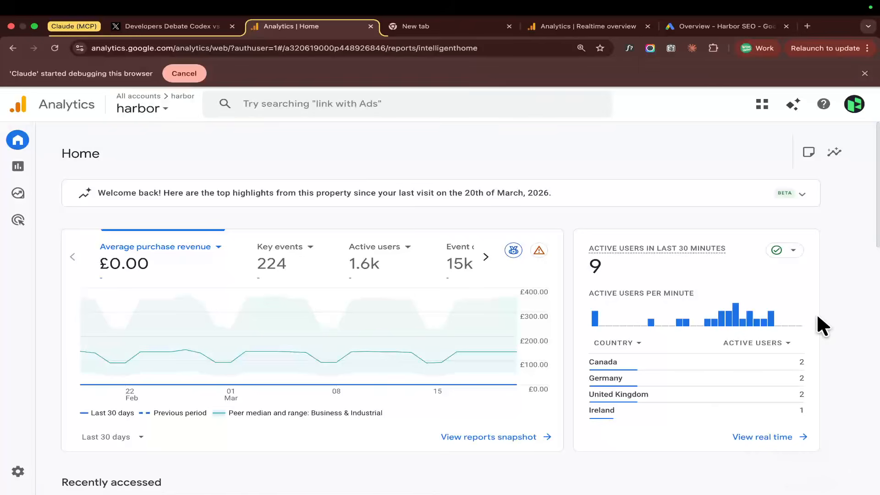
Review harbor's Analytics Home and Admin pages in Chrome and compare them with Claude's progress in Terminal.
{"action": "scroll", "coordinate": [832, 243], "scroll_direction": "down", "scroll_amount": 2}
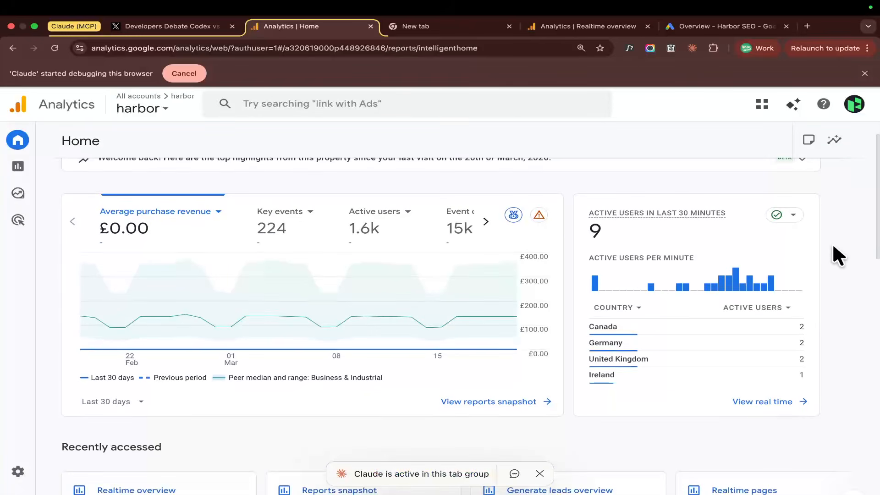
{"action": "scroll", "coordinate": [812, 230], "scroll_direction": "up", "scroll_amount": 1}
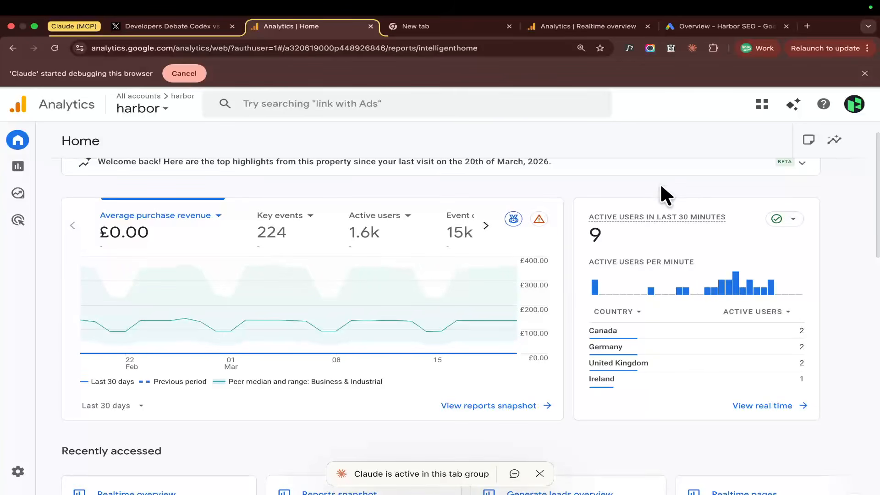
{"action": "scroll", "coordinate": [655, 194], "scroll_direction": "up", "scroll_amount": 1}
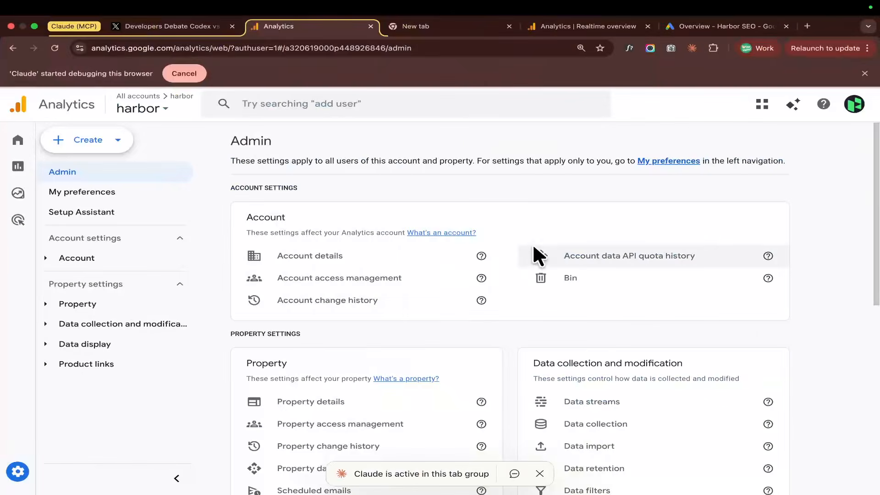
{"action": "key", "text": "super+Tab"}
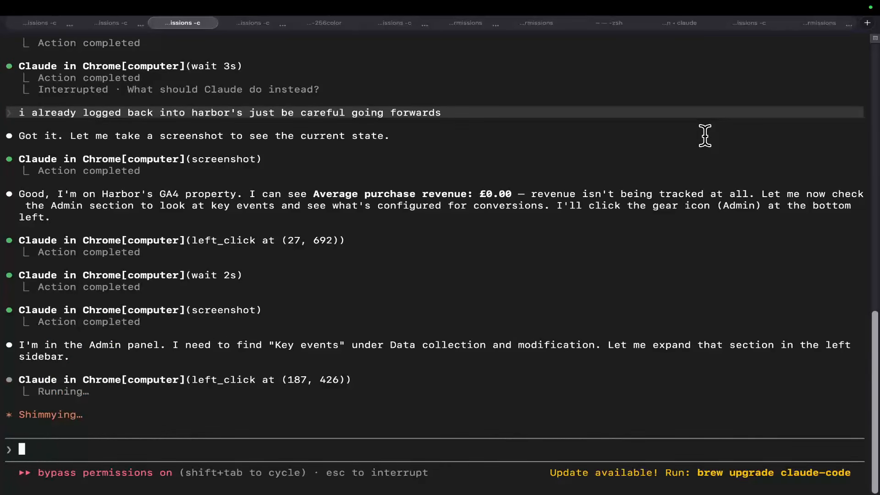
{"action": "key", "text": "ctrl+Right"}
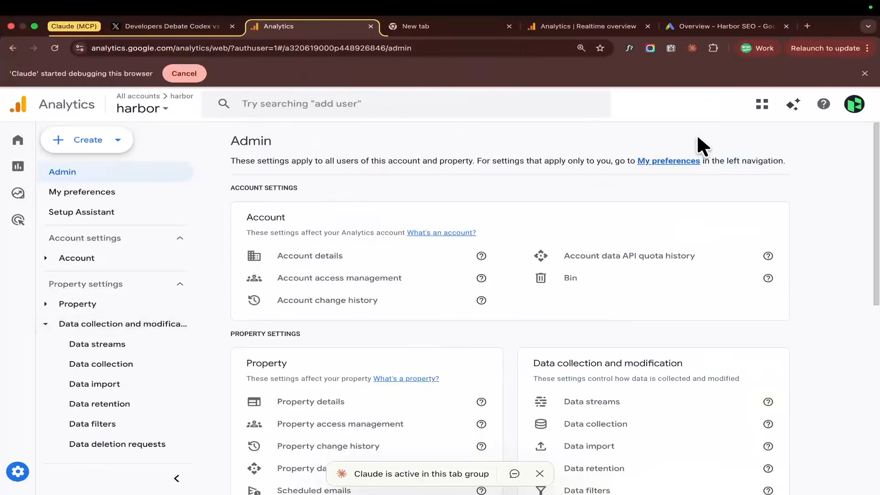
{"action": "key", "text": "ctrl+Left"}
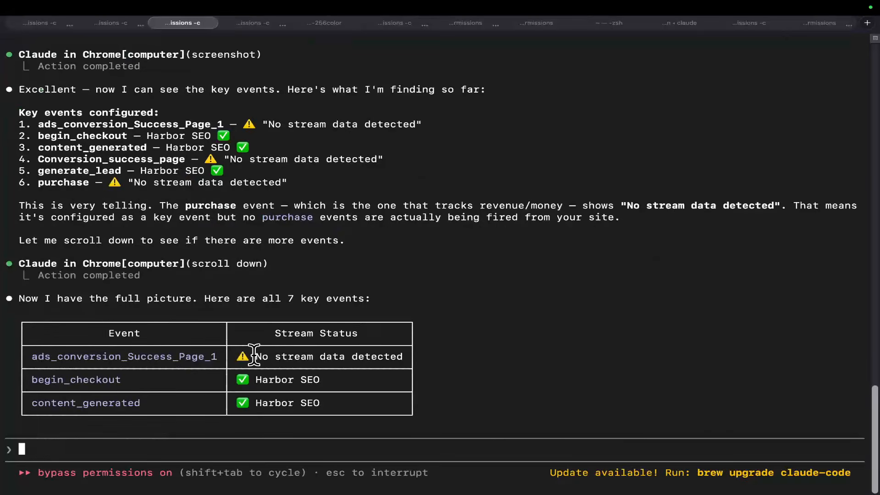
Examine the stream status of each key event in Claude's table and its note on recent purchase events.
{"action": "left_click_drag", "start_coordinate": [217, 251], "coordinate": [364, 308]}
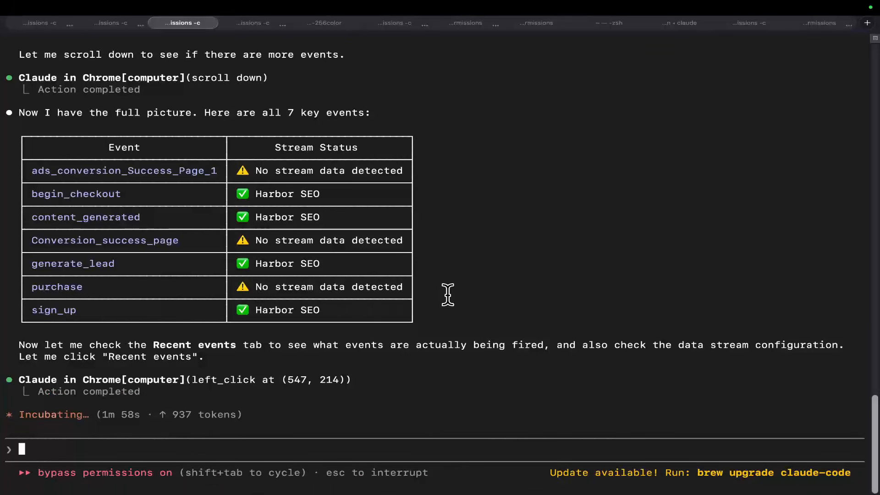
{"action": "triple_click", "coordinate": [323, 240]}
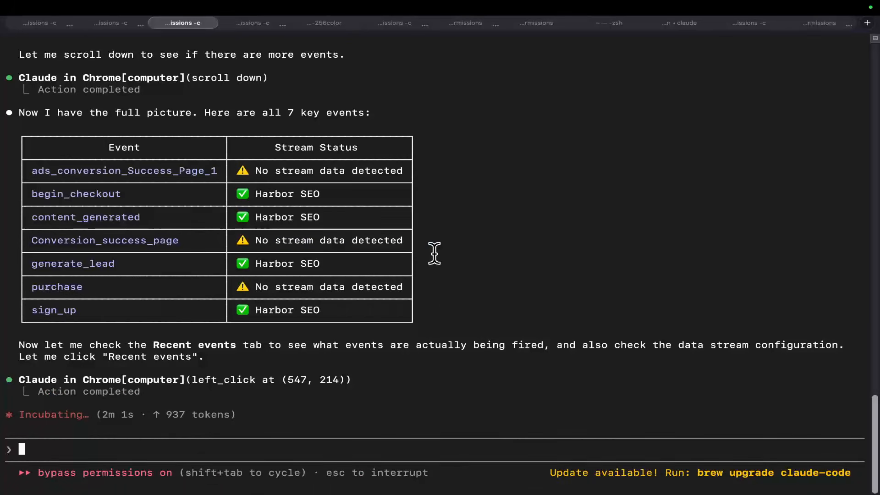
{"action": "triple_click", "coordinate": [330, 298]}
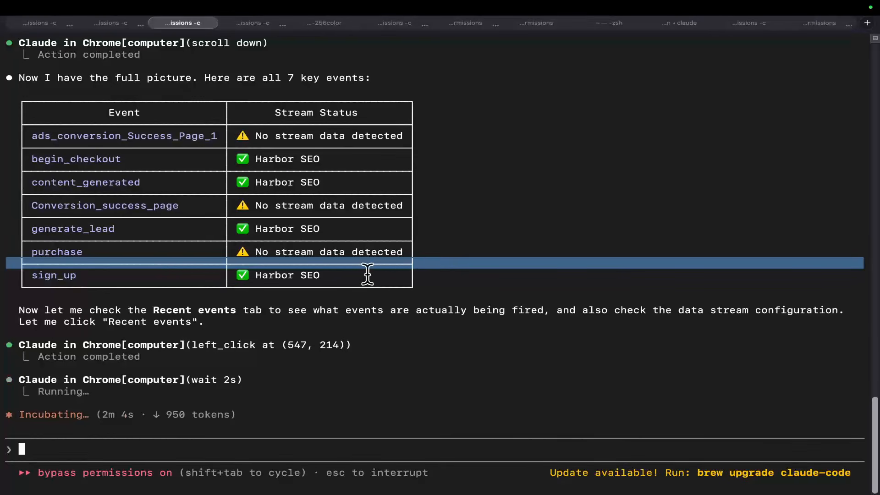
{"action": "left_click_drag", "start_coordinate": [404, 354], "coordinate": [356, 306]}
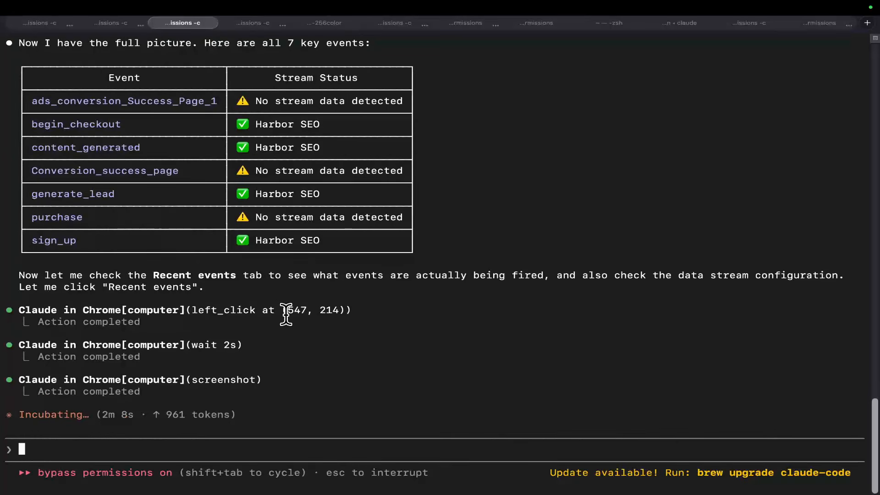
{"action": "left_click_drag", "start_coordinate": [310, 278], "coordinate": [346, 345]}
{"action": "scroll", "coordinate": [358, 314], "scroll_direction": "up", "scroll_amount": 6}
{"action": "scroll", "coordinate": [358, 312], "scroll_direction": "down", "scroll_amount": 6}
{"action": "left_click_drag", "start_coordinate": [358, 309], "coordinate": [324, 275]}
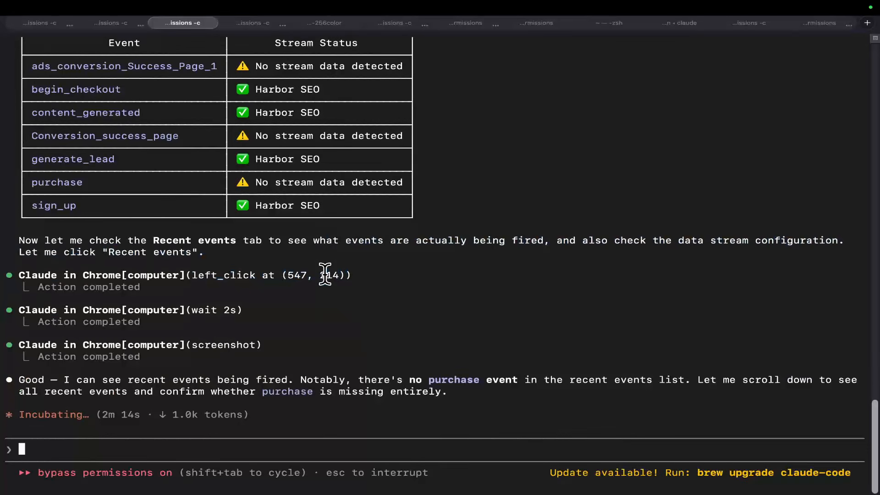
{"action": "left_click_drag", "start_coordinate": [298, 338], "coordinate": [474, 362]}
{"action": "left_click", "coordinate": [406, 352]}
{"action": "left_click", "coordinate": [474, 362]}
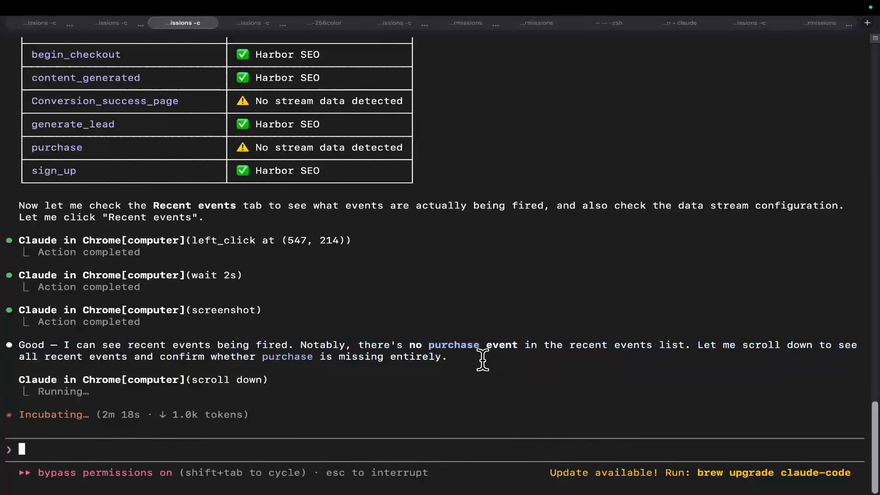
Interrupt Claude and tell it "you're also inside the project if you need to look at the code".
{"action": "key", "text": "Escape"}
{"action": "type", "text": "§ou're also inside the project if you need to "}
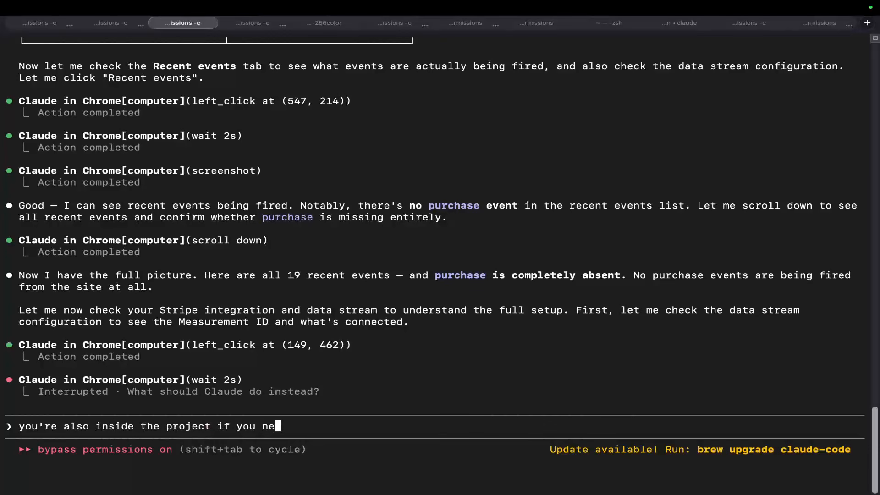
{"action": "type", "text": "look at the code"}
{"action": "key", "text": "Return"}
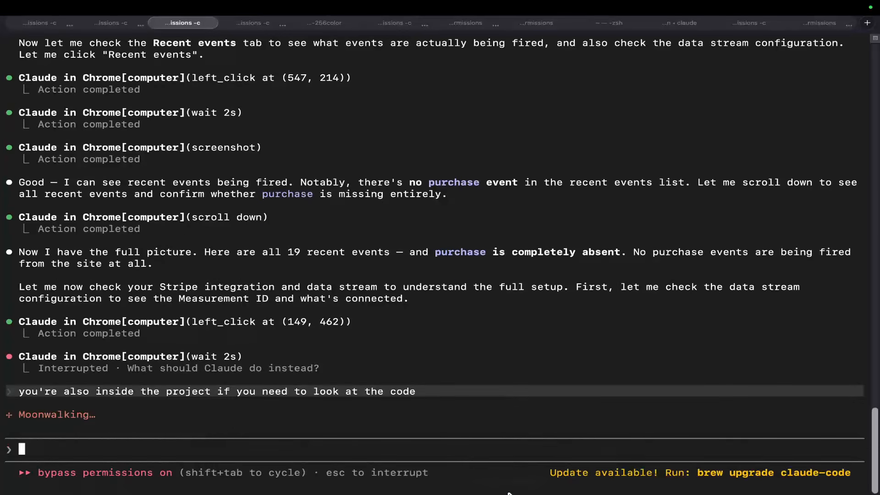
Expand the detailed transcript, read the Explore prompt for the GA purchase event code, and collapse the transcript again.
{"action": "left_click_drag", "start_coordinate": [295, 356], "coordinate": [108, 297]}
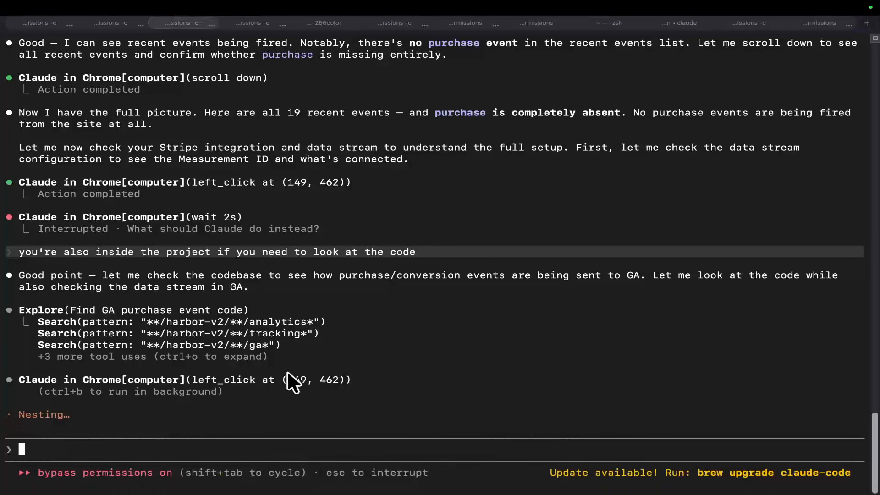
{"action": "key", "text": "super+Tab"}
{"action": "key", "text": "super+Tab"}
{"action": "left_click_drag", "start_coordinate": [366, 354], "coordinate": [330, 314]}
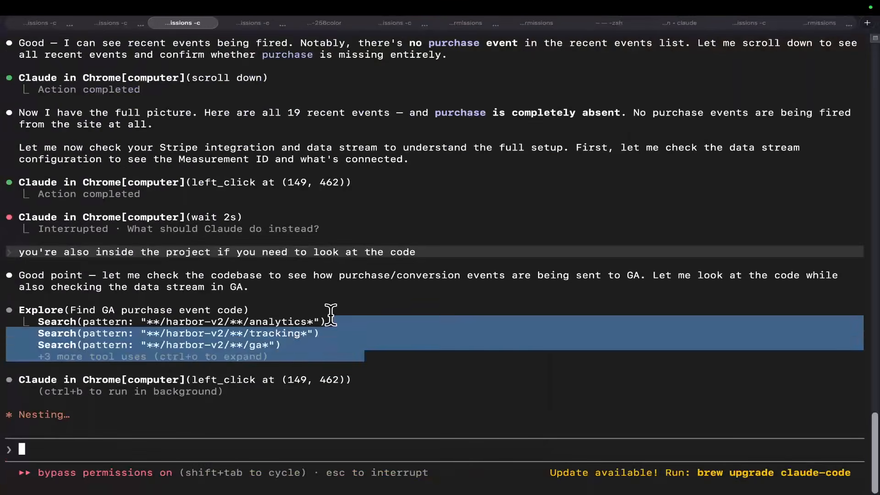
{"action": "key", "text": "ctrl+o"}
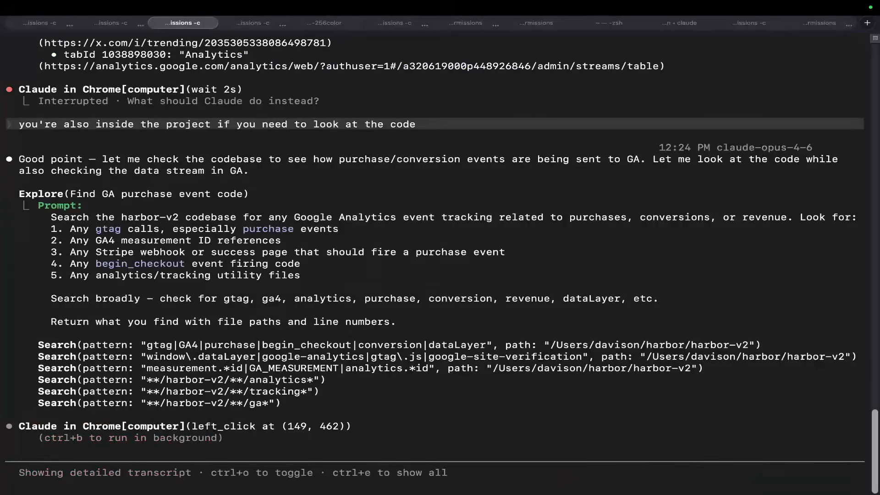
{"action": "left_click_drag", "start_coordinate": [159, 218], "coordinate": [247, 225]}
{"action": "left_click_drag", "start_coordinate": [337, 217], "coordinate": [449, 229]}
{"action": "left_click_drag", "start_coordinate": [147, 228], "coordinate": [225, 228]}
{"action": "left_click_drag", "start_coordinate": [141, 252], "coordinate": [316, 243]}
{"action": "left_click_drag", "start_coordinate": [172, 263], "coordinate": [345, 265]}
{"action": "key", "text": "ctrl+o"}
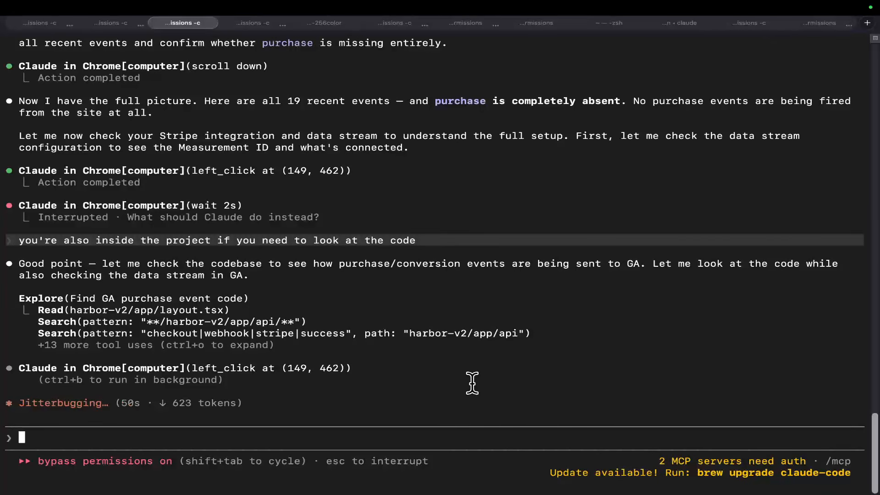
Switch to Chrome and load google.com in the empty New tab.
{"action": "key", "text": "ctrl+Right"}
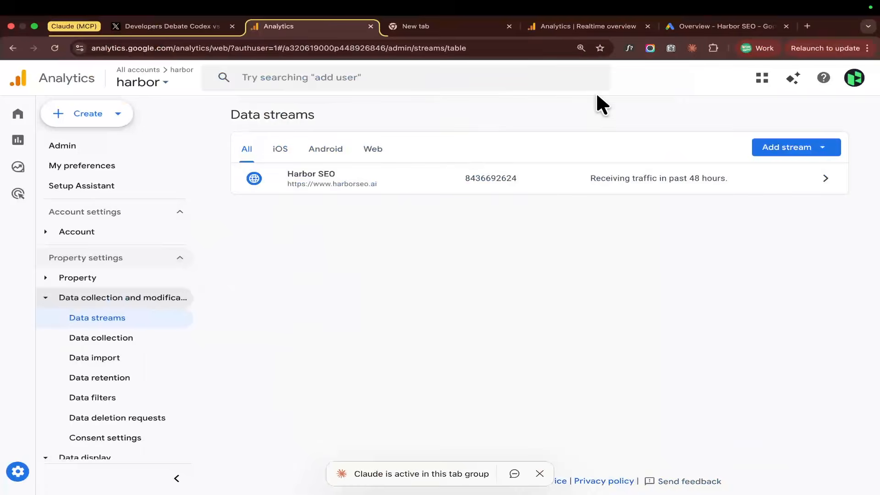
{"action": "left_click", "coordinate": [426, 28]}
{"action": "type", "text": "gogo"}
{"action": "key", "text": "BackSpace"}
{"action": "key", "text": "BackSpace"}
{"action": "key", "text": "BackSpace"}
{"action": "type", "text": "ogle.com"}
{"action": "key", "text": "Return"}
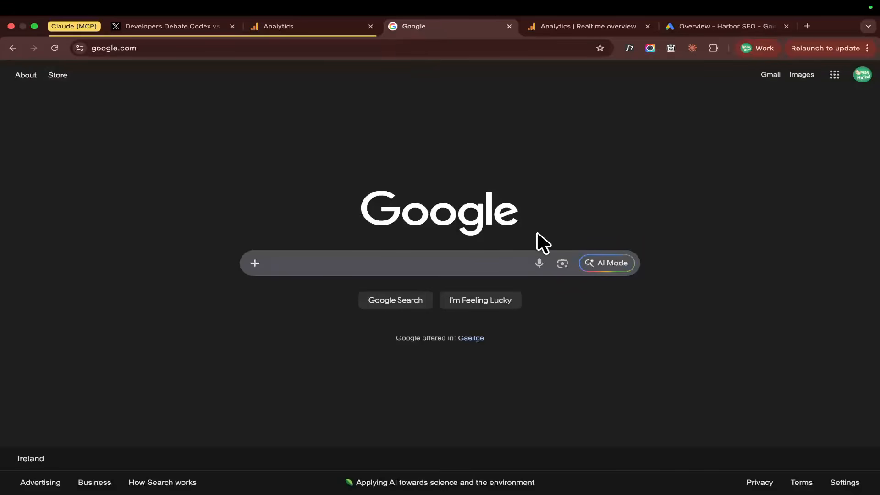
{"action": "type", "text": "self im"}
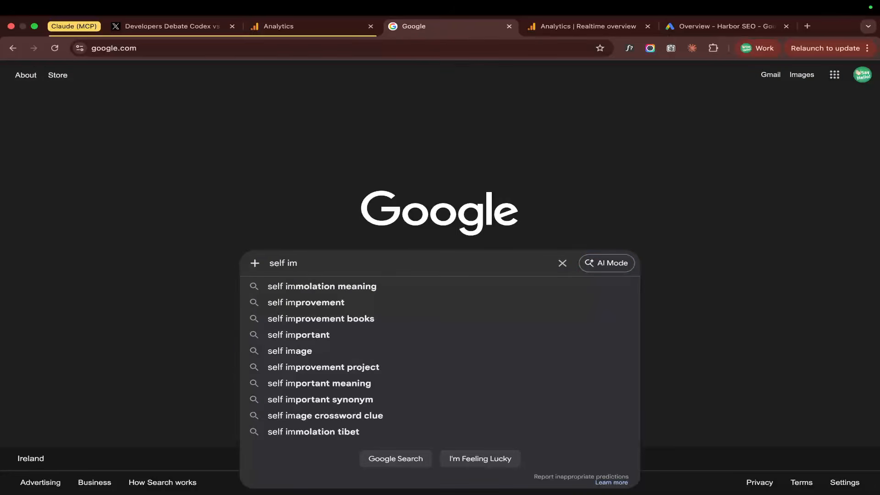
{"action": "key", "text": "BackSpace"}
{"action": "key", "text": "BackSpace"}
{"action": "key", "text": "BackSpace"}
{"action": "key", "text": "BackSpace"}
{"action": "key", "text": "BackSpace"}
{"action": "key", "text": "BackSpace"}
{"action": "key", "text": "BackSpace"}
Search Google for "auto research kaparthy".
{"action": "type", "text": "autom"}
{"action": "key", "text": "BackSpace"}
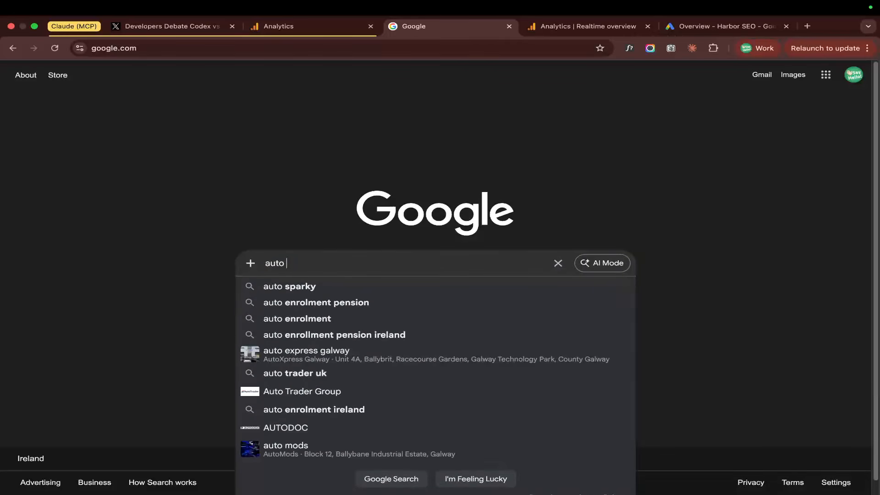
{"action": "type", "text": "research kaparthy"}
{"action": "key", "text": "Return"}
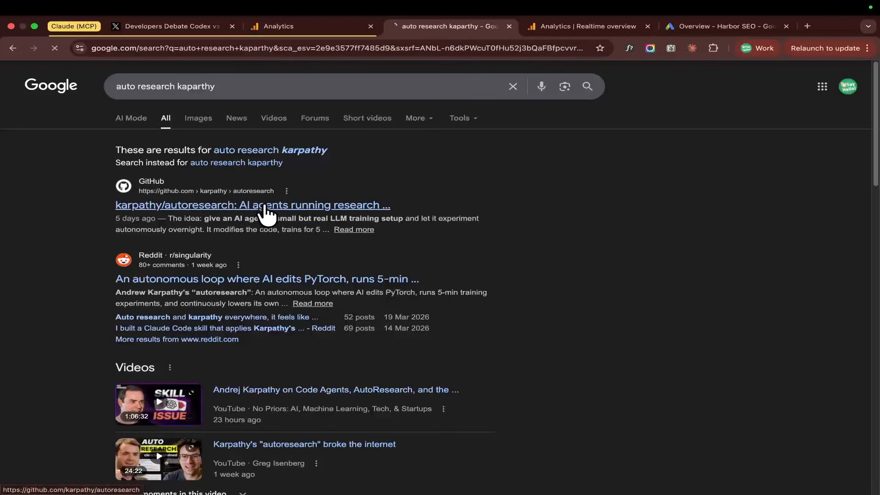
Open the karpathy/autoresearch GitHub repository from the results and read its README, including the experiment progress chart.
{"action": "left_click", "coordinate": [233, 207]}
{"action": "scroll", "coordinate": [304, 280], "scroll_direction": "down", "scroll_amount": 5}
{"action": "scroll", "coordinate": [303, 274], "scroll_direction": "down", "scroll_amount": 2}
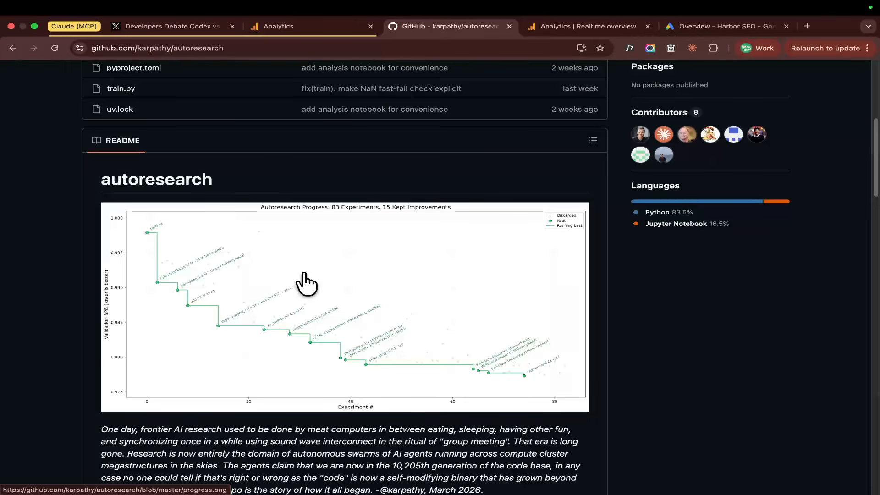
{"action": "scroll", "coordinate": [306, 284], "scroll_direction": "down", "scroll_amount": 20}
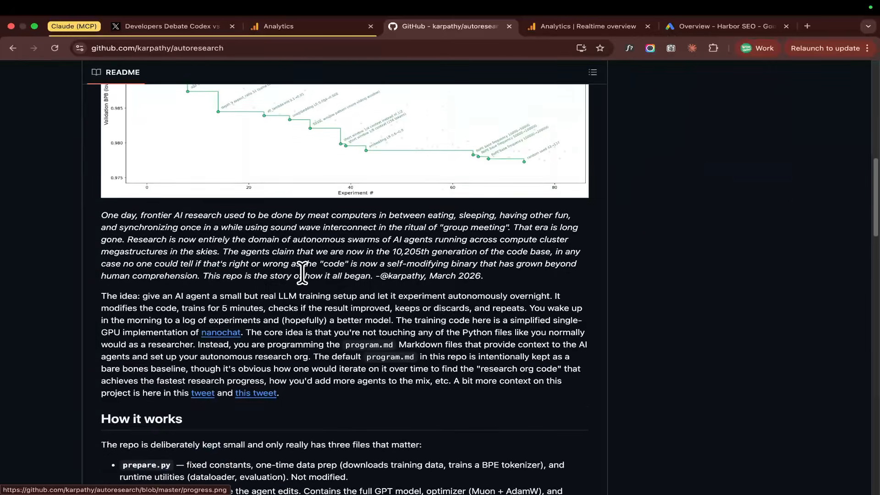
{"action": "scroll", "coordinate": [306, 280], "scroll_direction": "down", "scroll_amount": 5}
Return to Claude's Analytics tab and check its Data streams page against the code searches running in Terminal.
{"action": "left_click", "coordinate": [328, 26]}
{"action": "key", "text": "ctrl+Left"}
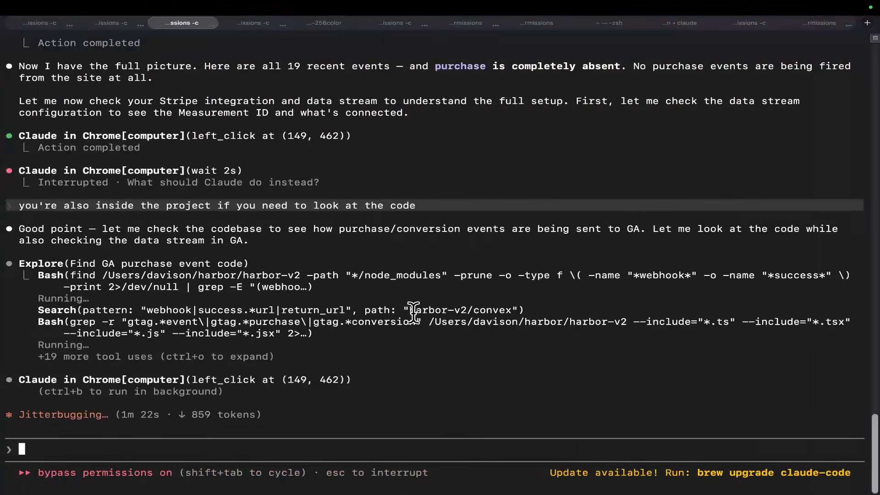
{"action": "left_click_drag", "start_coordinate": [396, 378], "coordinate": [363, 293]}
{"action": "left_click_drag", "start_coordinate": [341, 385], "coordinate": [344, 362]}
{"action": "key", "text": "ctrl+Right"}
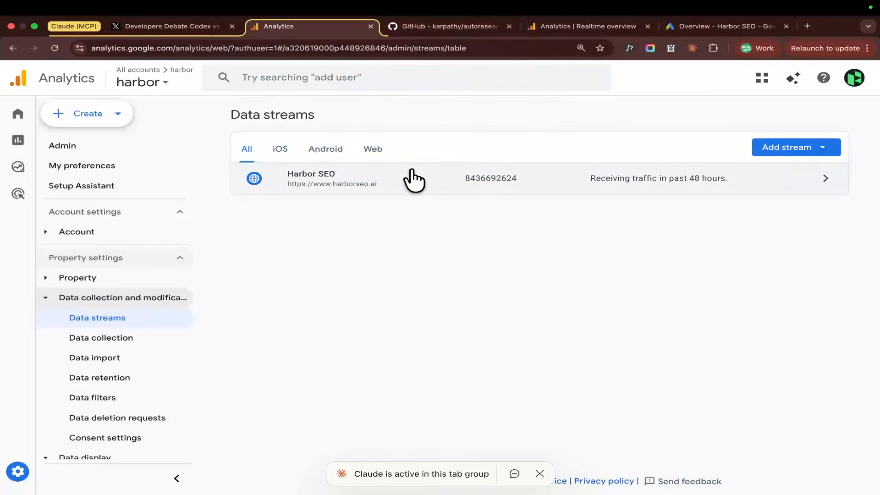
{"action": "key", "text": "ctrl+Left"}
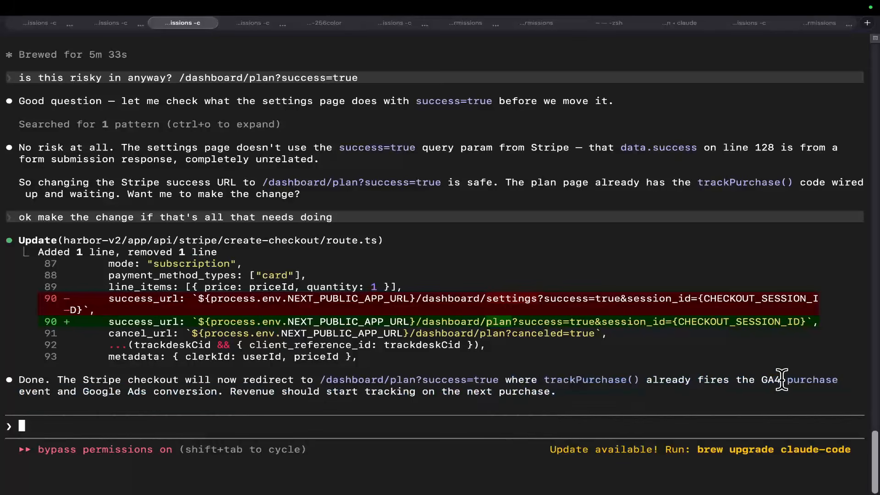
Read Claude's closing summary of the Stripe checkout redirect change, including the Google Ads conversion and revenue tracking.
{"action": "left_click_drag", "start_coordinate": [103, 392], "coordinate": [502, 391]}
{"action": "triple_click", "coordinate": [456, 393]}
{"action": "mouse_move", "coordinate": [87, 392]}
{"action": "left_mouse_down"}
{"action": "mouse_move", "coordinate": [210, 394]}
{"action": "mouse_move", "coordinate": [83, 393]}
{"action": "left_mouse_up"}
{"action": "left_click", "coordinate": [211, 394]}
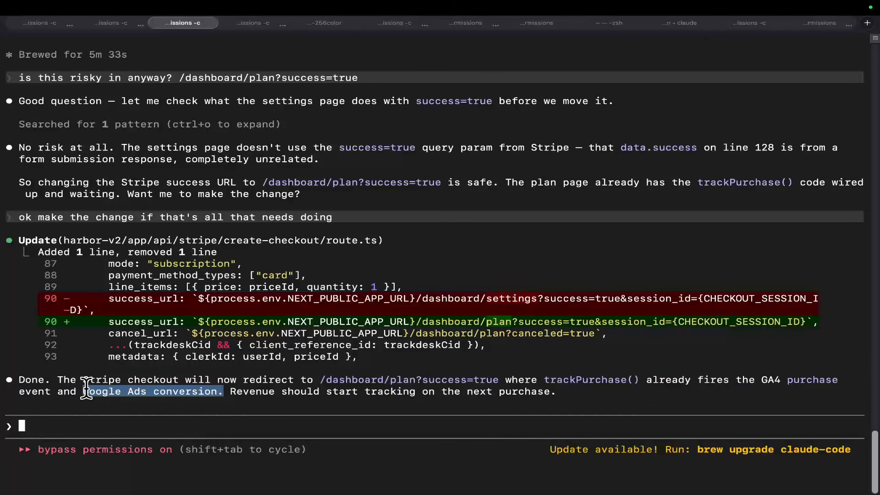
{"action": "left_click", "coordinate": [83, 392]}
Switch to Chrome, load ads.google.com in Claude's Analytics tab and sign in to Google Ads.
{"action": "key", "text": "super+Tab"}
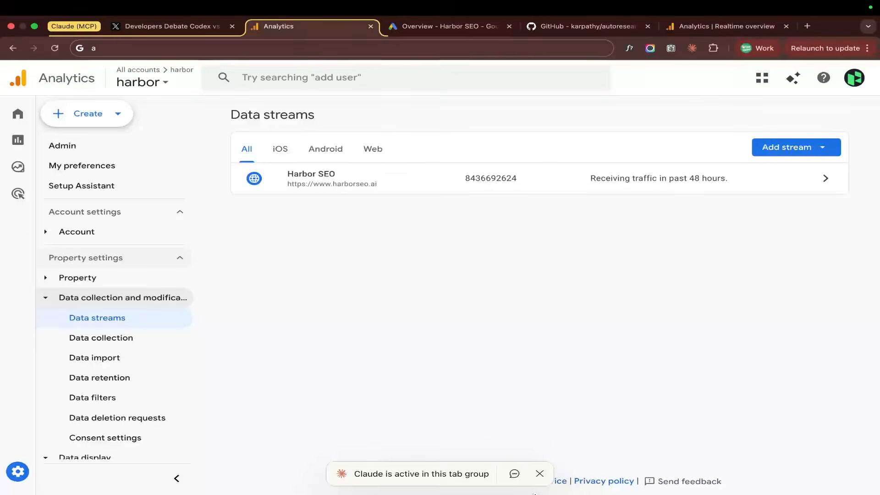
{"action": "left_click", "coordinate": [377, 48]}
{"action": "type", "text": "a"}
{"action": "left_click", "coordinate": [377, 48]}
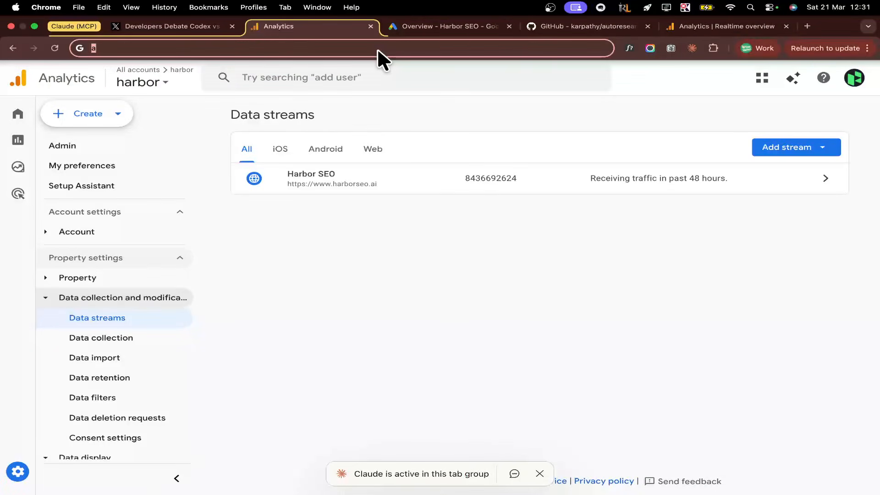
{"action": "type", "text": "ads"}
{"action": "key", "text": "Return"}
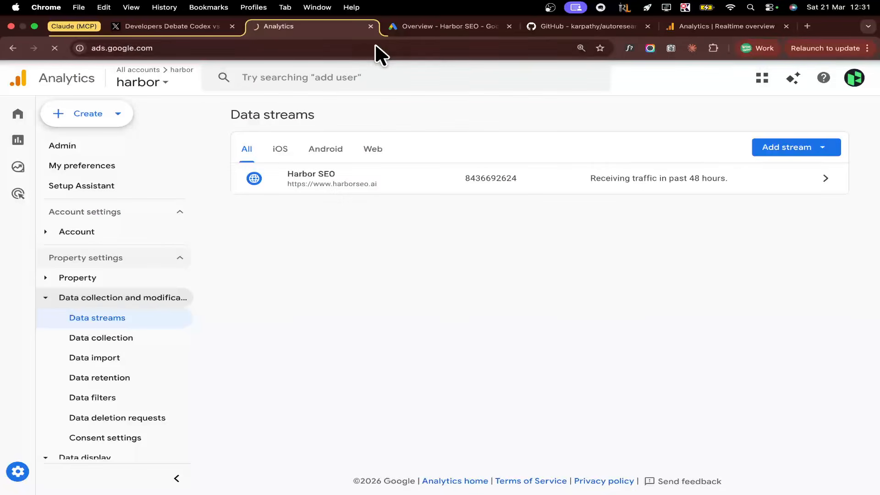
{"action": "left_click", "coordinate": [444, 27]}
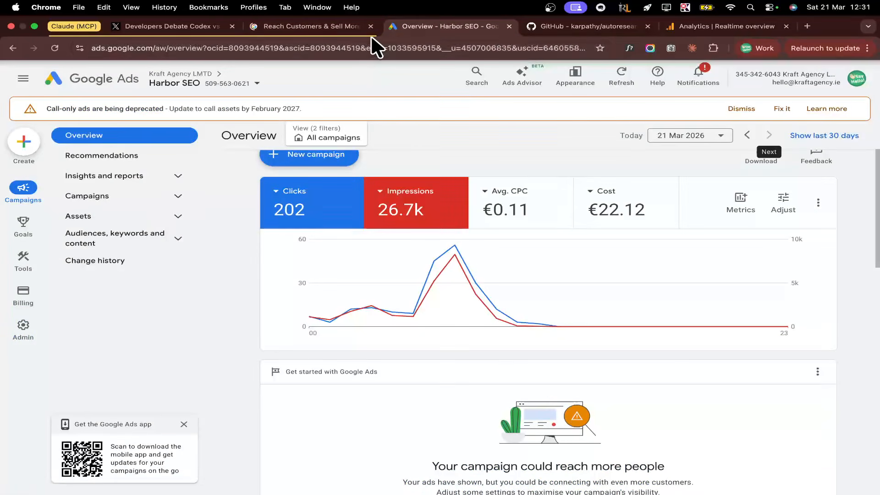
{"action": "left_click", "coordinate": [319, 28]}
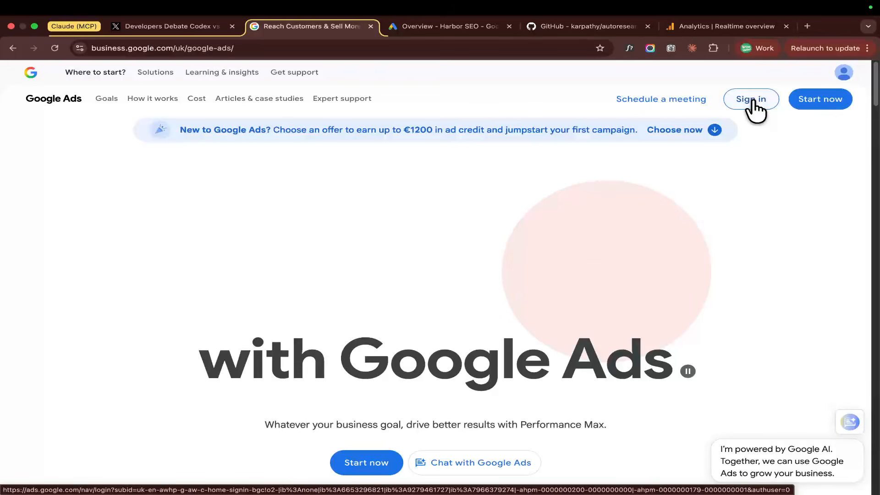
{"action": "left_click", "coordinate": [753, 107]}
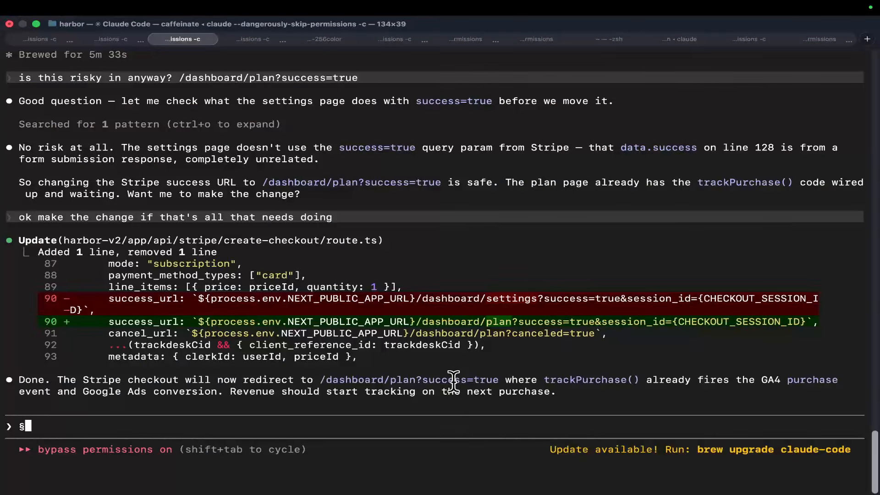
Prompt Claude Code in Terminal with "now i'm on googl ads can you see if anything needes otpimizing/changing etc".
{"action": "type", "text": "now i'm on googl ads can you "}
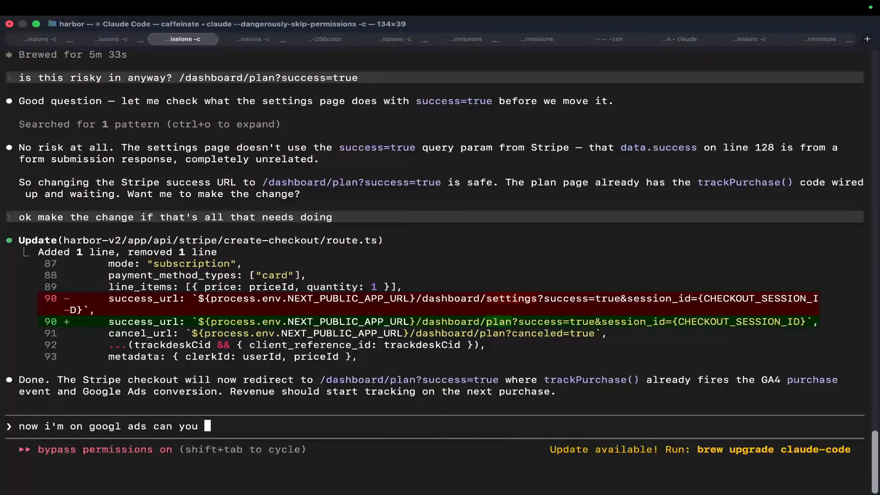
{"action": "type", "text": "see if anything needes otp"}
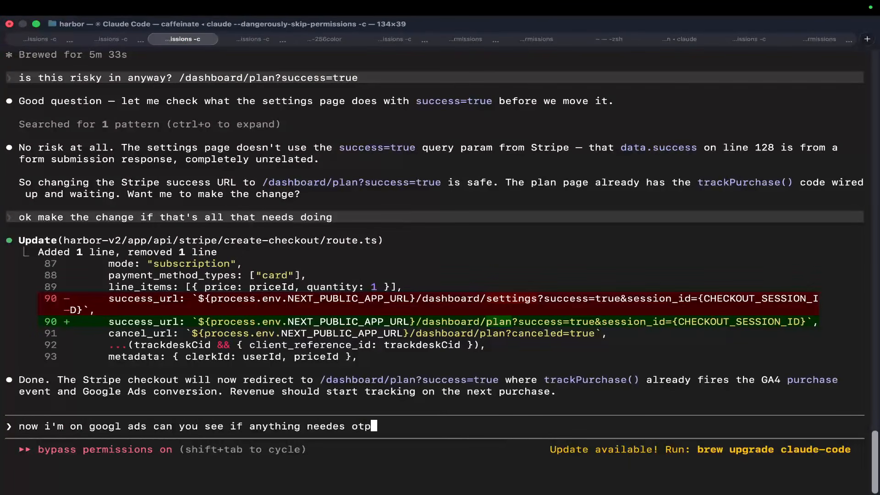
{"action": "type", "text": "imizing/changing etc"}
{"action": "key", "text": "Return"}
Switch to Claude's Google Ads tab in Chrome and examine the Sales-Performance Max-1 campaign's figures at a reduced page zoom.
{"action": "mouse_move", "coordinate": [444, 492]}
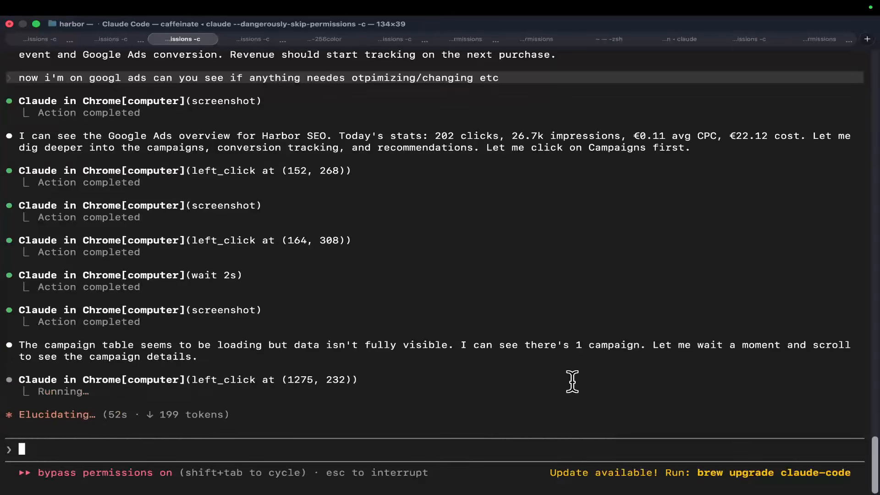
{"action": "left_click_drag", "start_coordinate": [537, 388], "coordinate": [556, 422]}
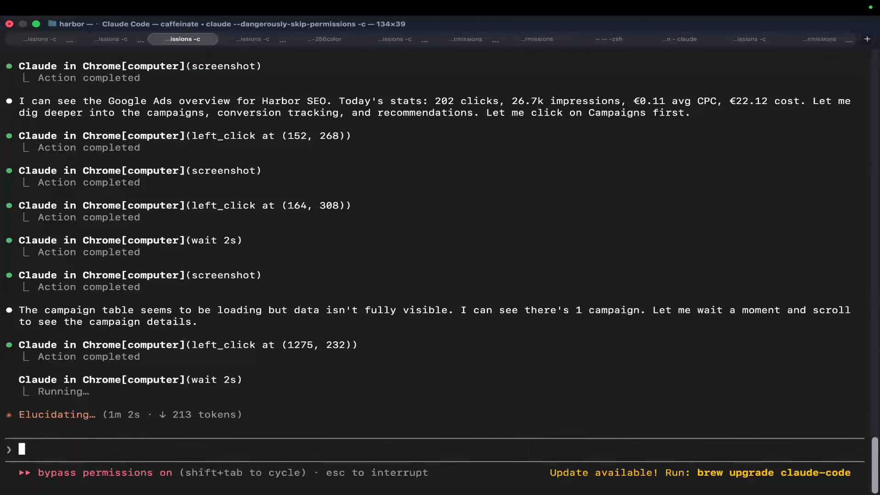
{"action": "key", "text": "ctrl+Right"}
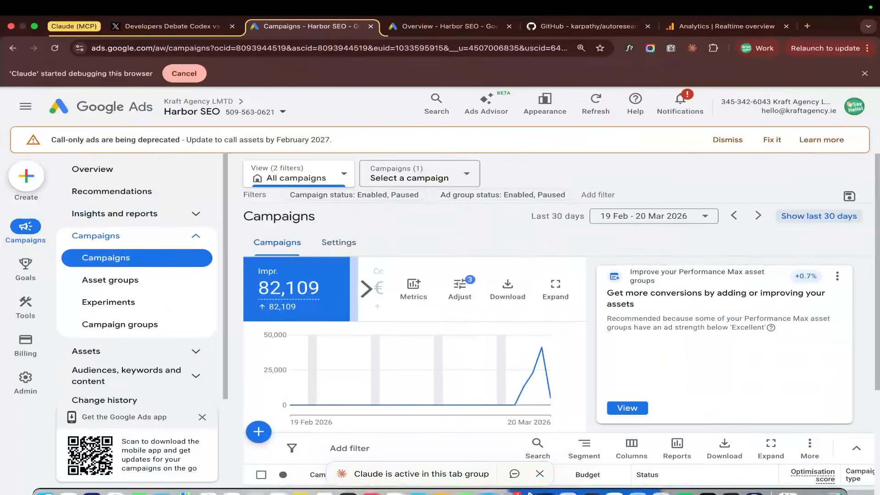
{"action": "key", "text": "super+minus"}
{"action": "key", "text": "super+minus"}
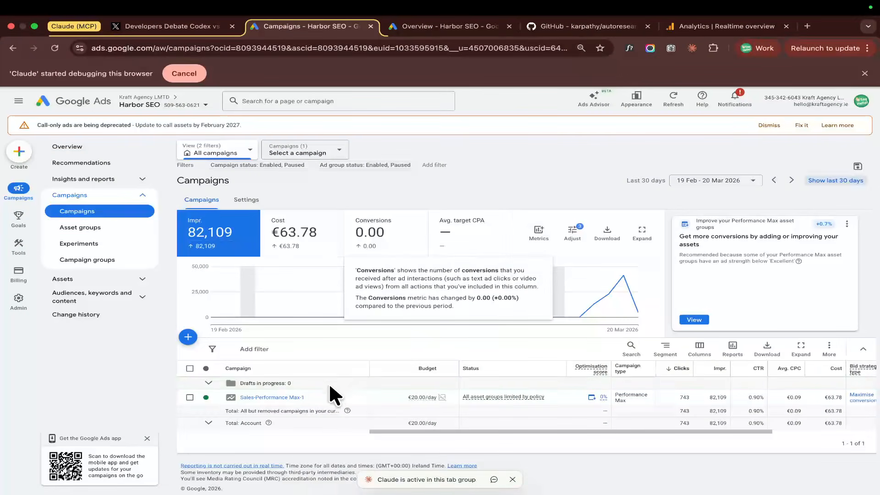
{"action": "mouse_move", "coordinate": [594, 406]}
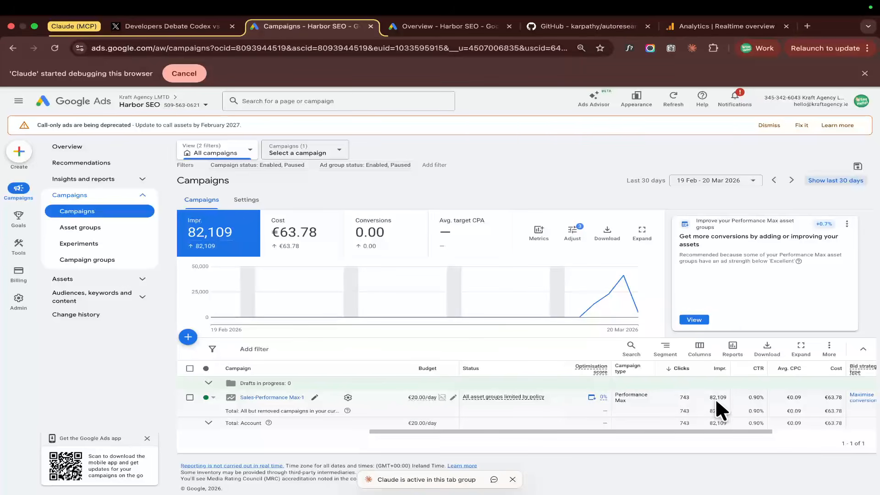
{"action": "scroll", "coordinate": [789, 397], "scroll_direction": "right", "scroll_amount": 5}
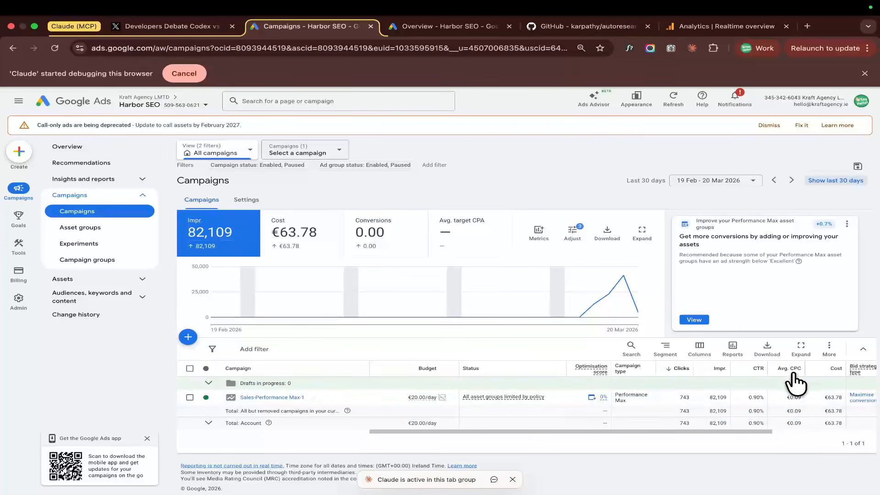
Return to Terminal and read Claude's findings on the Sales-Performance Max-1 campaign's conversions, status and optimisation score.
{"action": "key", "text": "super+Tab"}
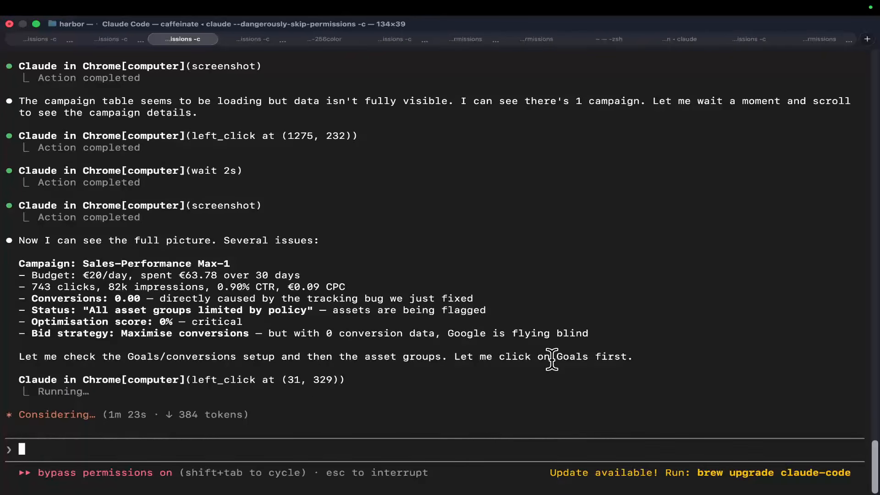
{"action": "left_click_drag", "start_coordinate": [173, 348], "coordinate": [371, 356]}
{"action": "left_click", "coordinate": [372, 355]}
{"action": "left_click_drag", "start_coordinate": [89, 318], "coordinate": [335, 315]}
{"action": "left_click", "coordinate": [303, 319]}
{"action": "left_click", "coordinate": [333, 315]}
{"action": "left_click_drag", "start_coordinate": [74, 322], "coordinate": [138, 324]}
{"action": "left_click", "coordinate": [276, 325]}
{"action": "left_click", "coordinate": [138, 324]}
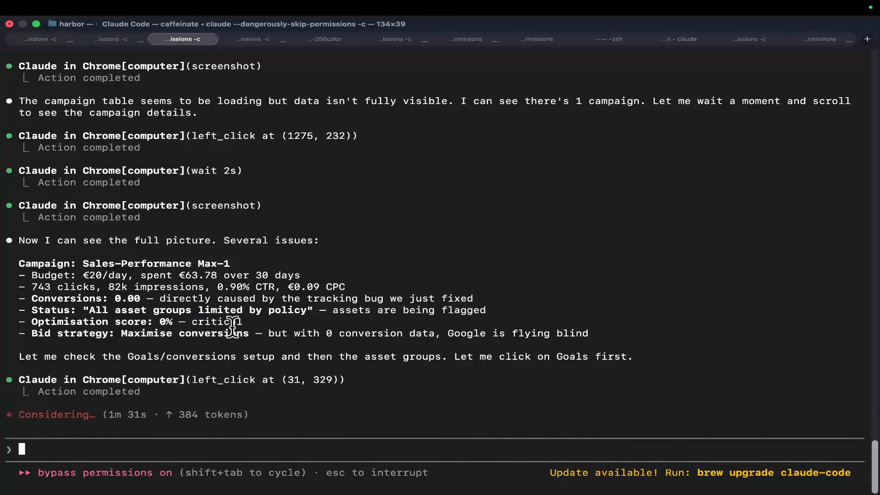
Read Claude's comment on the campaign's bid strategy and its plan to check goals and asset groups.
{"action": "left_click_drag", "start_coordinate": [86, 333], "coordinate": [308, 333]}
{"action": "left_click", "coordinate": [308, 334]}
{"action": "double_click", "coordinate": [318, 332]}
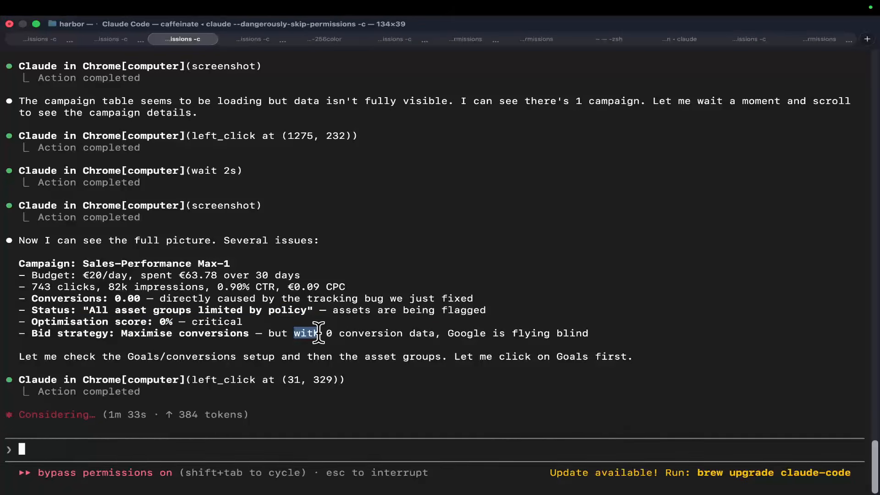
{"action": "triple_click", "coordinate": [319, 331]}
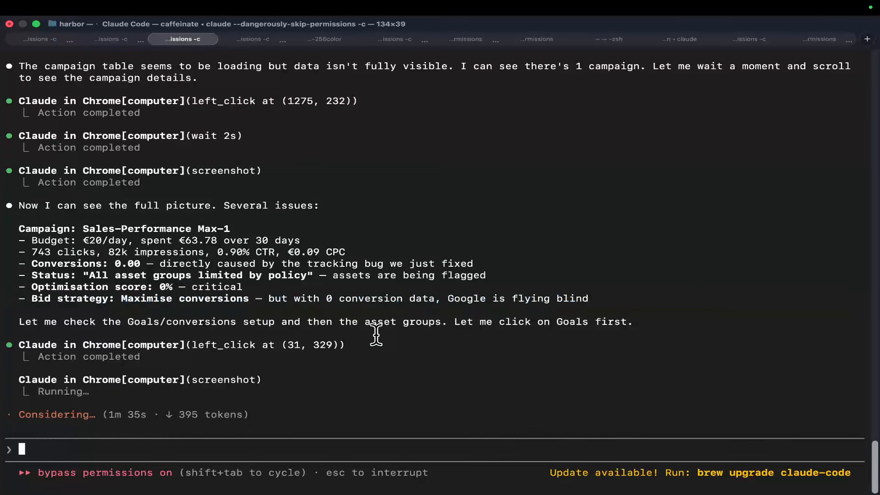
{"action": "left_click_drag", "start_coordinate": [415, 295], "coordinate": [476, 312]}
{"action": "left_click", "coordinate": [478, 311]}
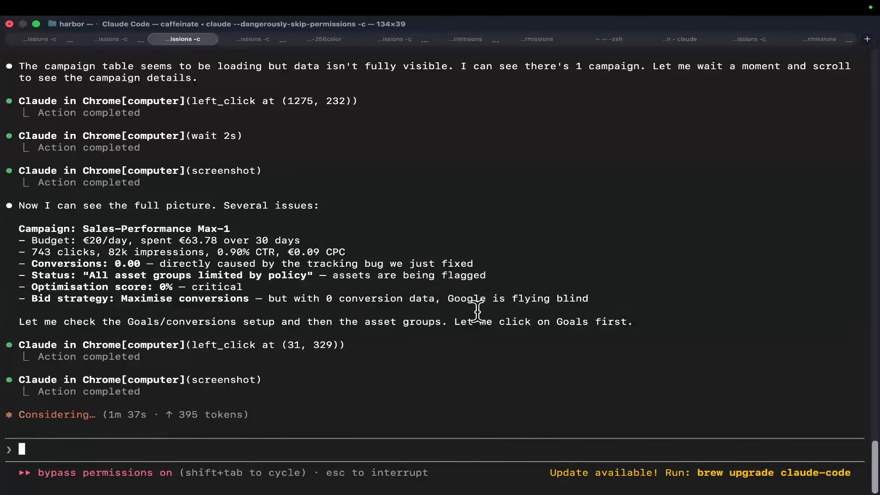
{"action": "triple_click", "coordinate": [454, 298]}
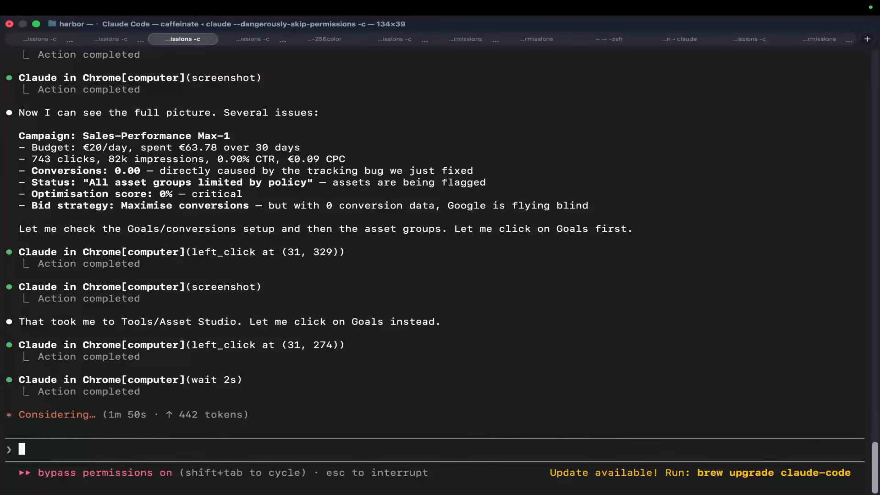
Check the conversion goals summary in Chrome, then read Claude's analysis of the Subscribe conversion action in Terminal.
{"action": "key", "text": "ctrl+Right"}
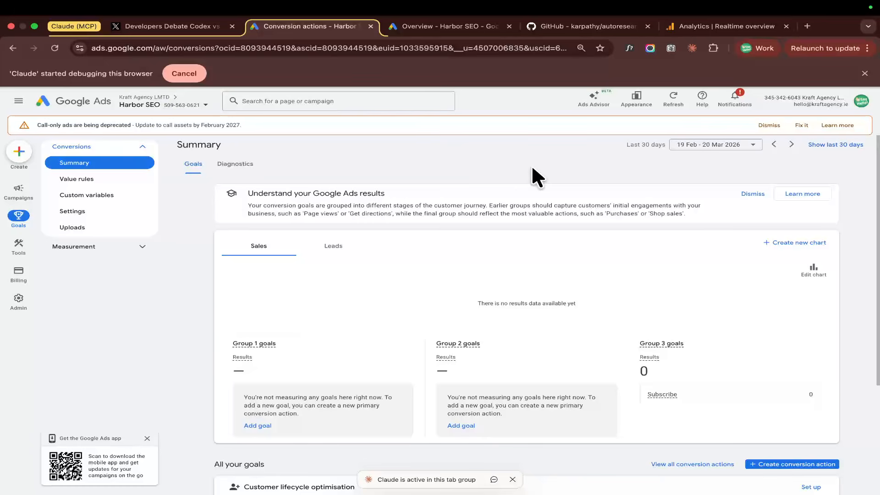
{"action": "scroll", "coordinate": [532, 169], "scroll_direction": "down", "scroll_amount": 3}
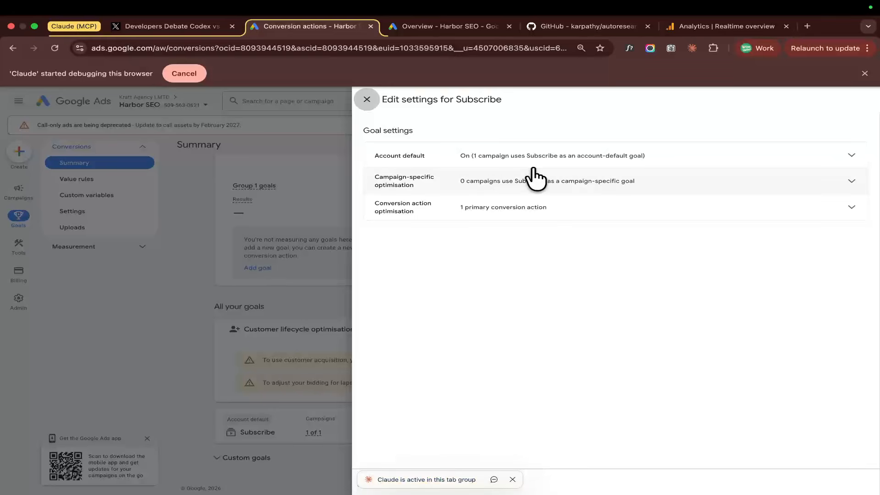
{"action": "key", "text": "ctrl+Left"}
{"action": "left_click_drag", "start_coordinate": [327, 275], "coordinate": [389, 321]}
{"action": "left_click", "coordinate": [390, 321]}
{"action": "left_click_drag", "start_coordinate": [457, 322], "coordinate": [478, 315]}
{"action": "left_click", "coordinate": [393, 298]}
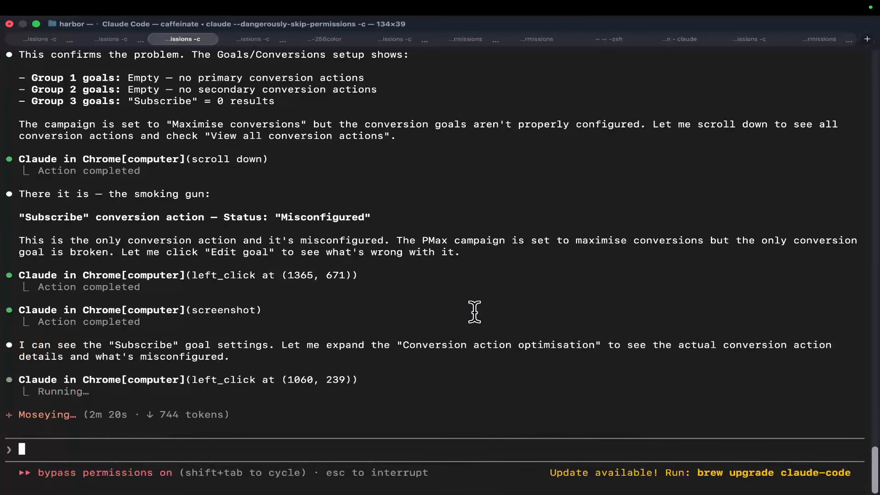
{"action": "left_click_drag", "start_coordinate": [223, 333], "coordinate": [350, 360]}
{"action": "left_click_drag", "start_coordinate": [461, 349], "coordinate": [529, 349]}
Compare the Subscribe goal's Conversion action optimisation settings in Chrome with Claude's progress in Terminal.
{"action": "key", "text": "ctrl+Right"}
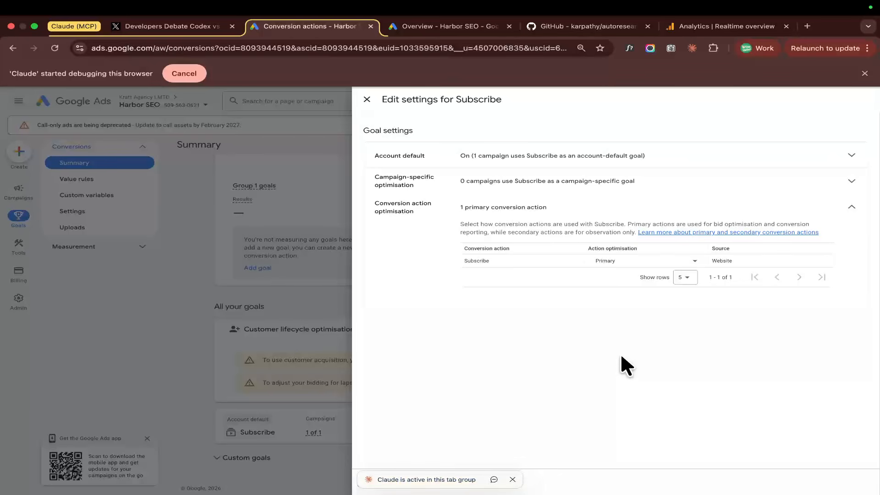
{"action": "key", "text": "ctrl+Left"}
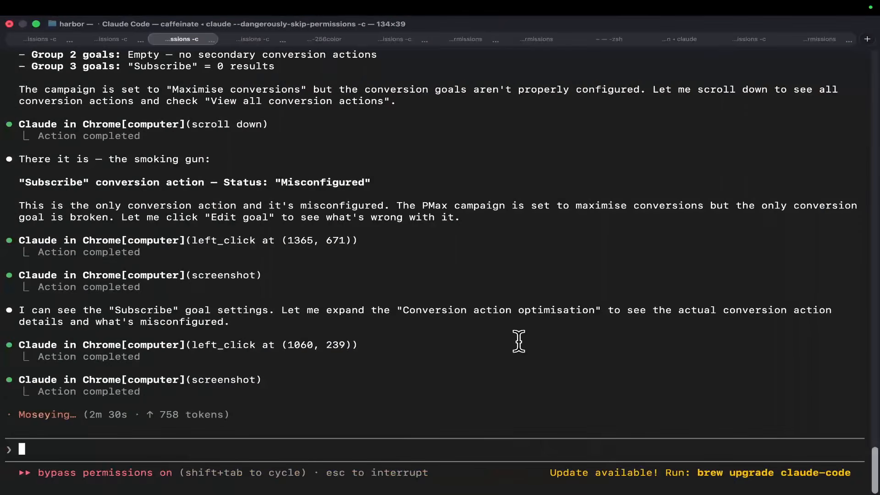
{"action": "key", "text": "ctrl+Right"}
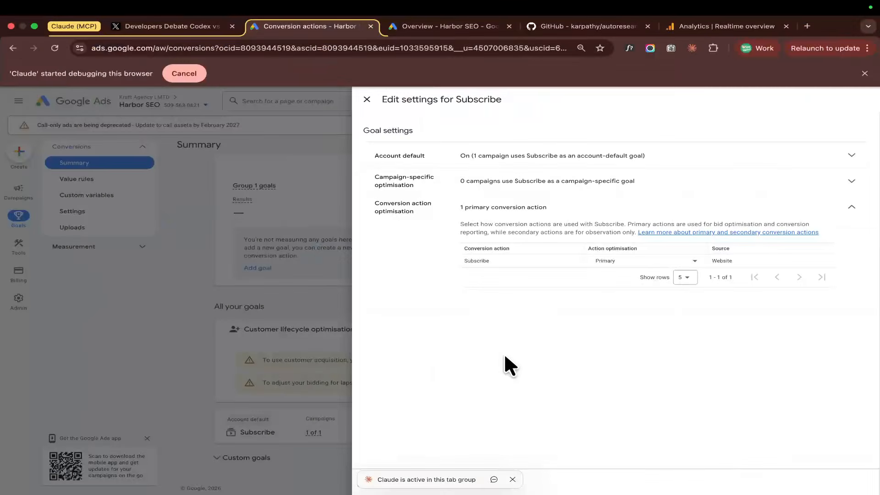
{"action": "key", "text": "ctrl+Left"}
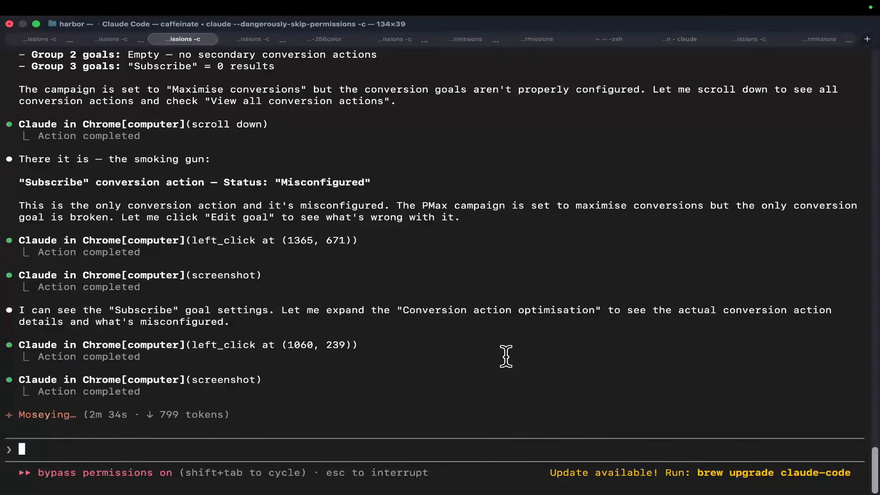